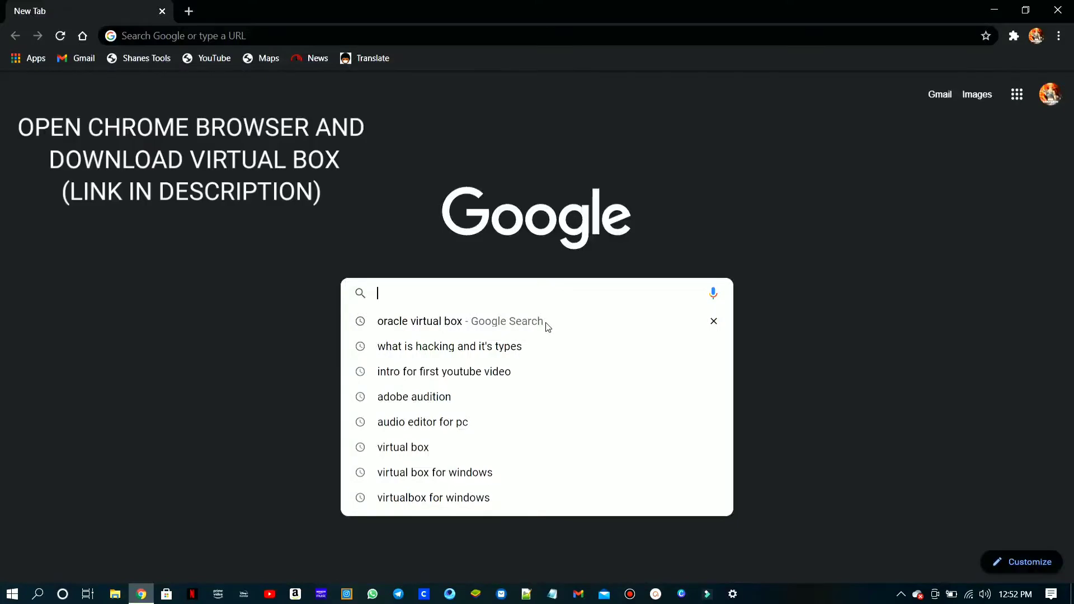
- Open the Oracle VM VirtualBox website from a web search for "oracle virtual box" and download the VirtualBox 6.1.18 installer for Windows hosts
click(546, 325)
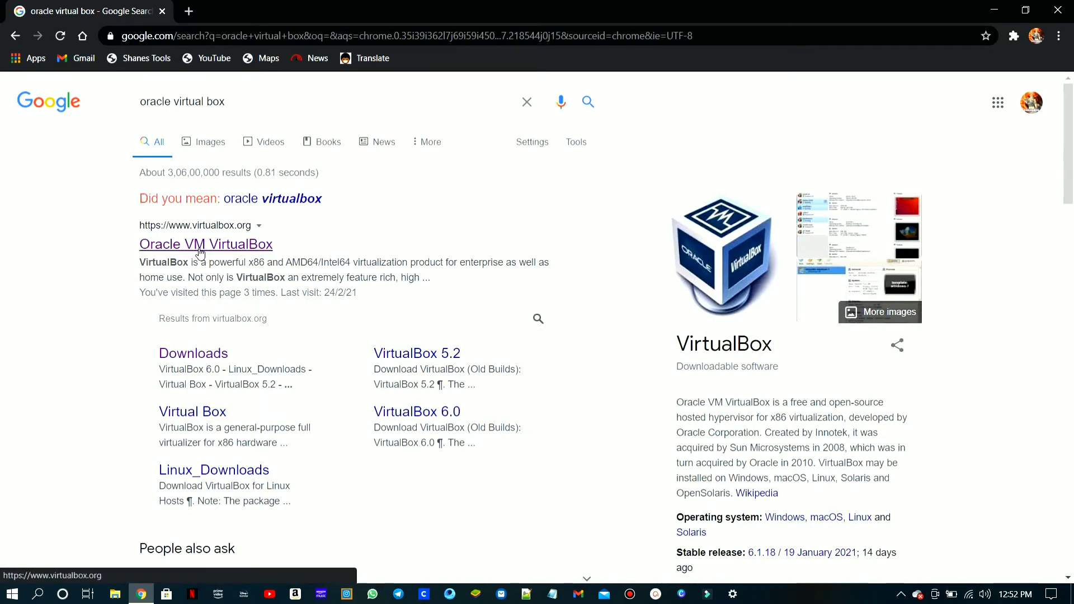
click(200, 252)
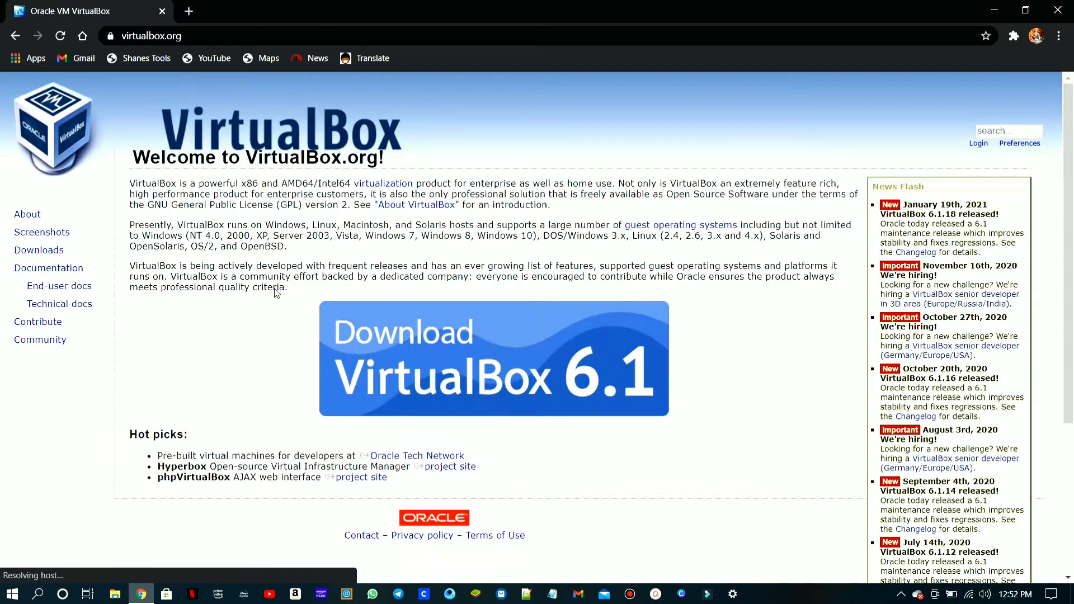
click(487, 390)
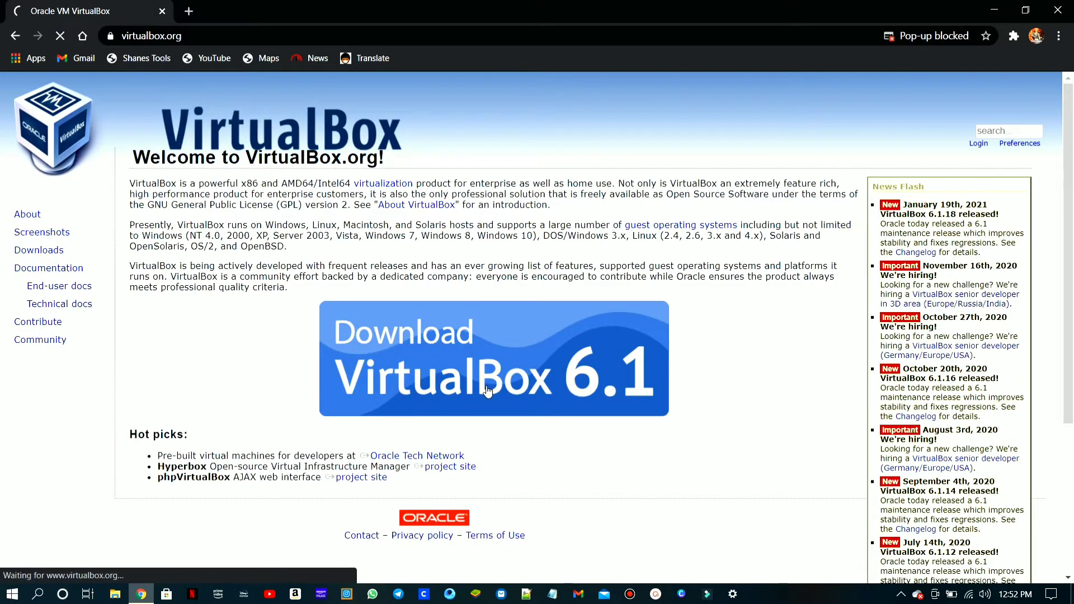
click(227, 339)
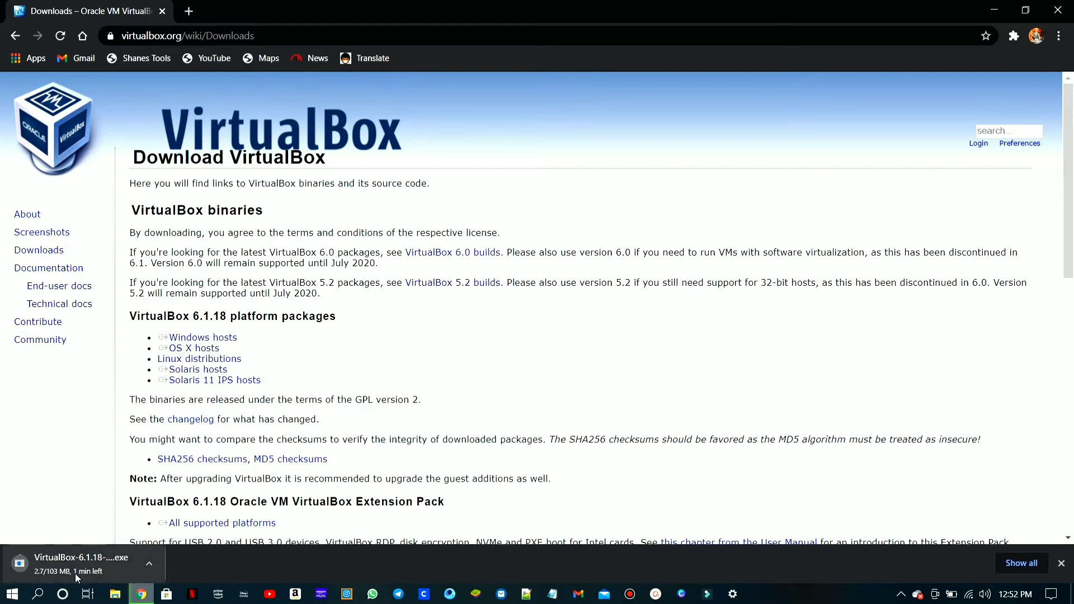
- Exit Chrome with the VirtualBox installer download paused, and open the installed Oracle VM VirtualBox
click(156, 569)
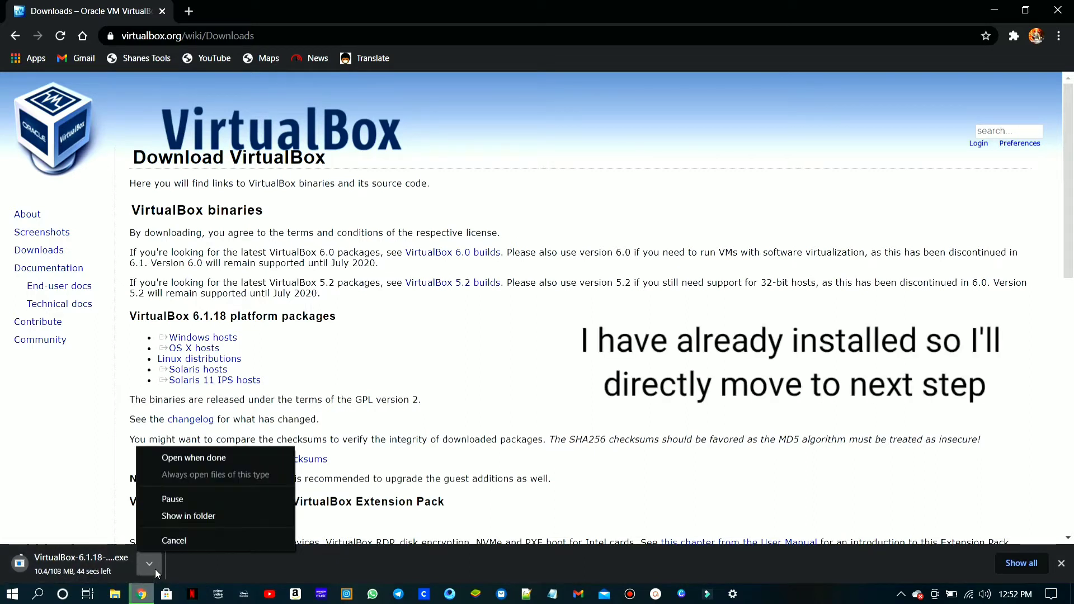
click(215, 499)
click(1058, 9)
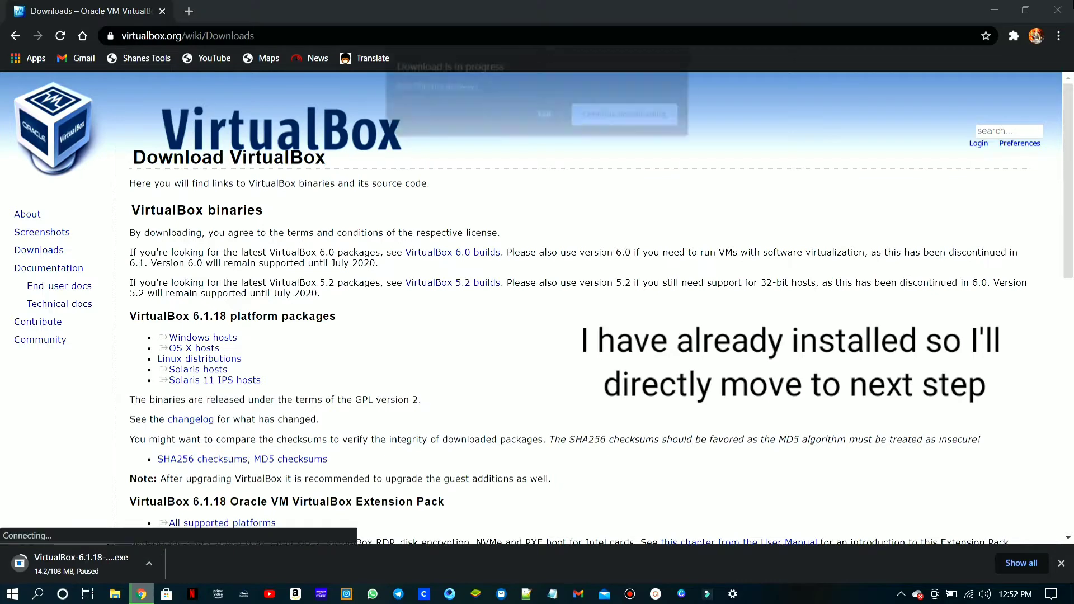
click(544, 117)
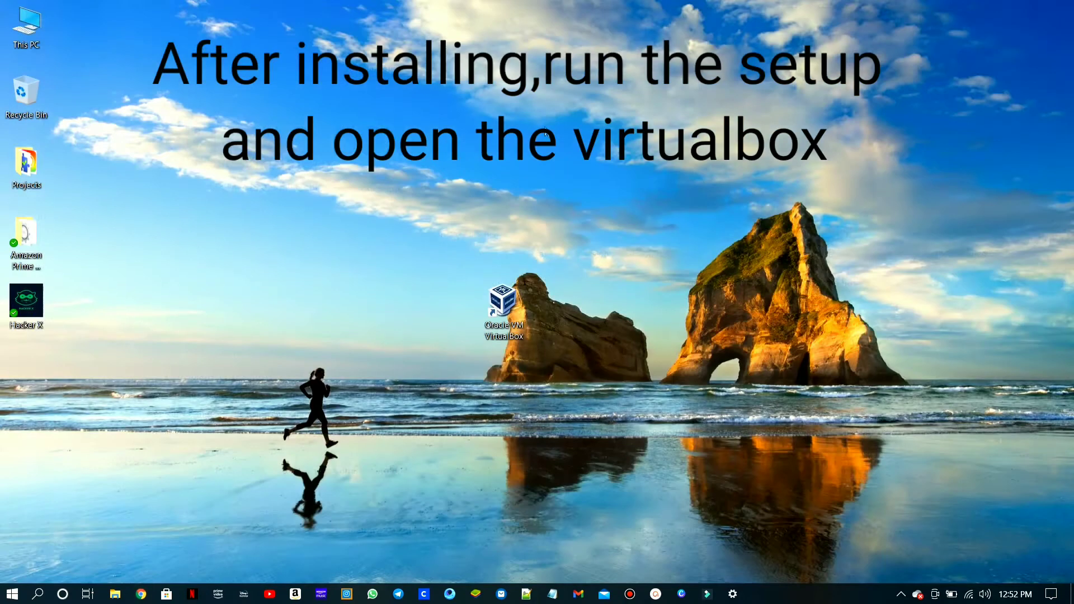
double_click(503, 327)
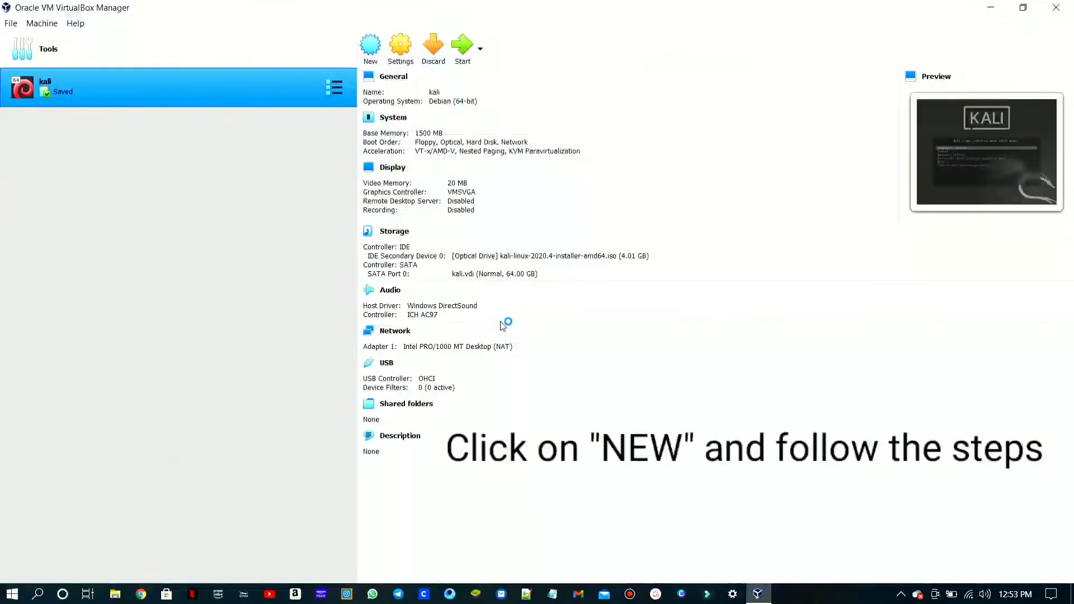
- Set up a new virtual machine named kali with type Linux and version Debian (64-bit), but close the wizard without creating it
click(371, 58)
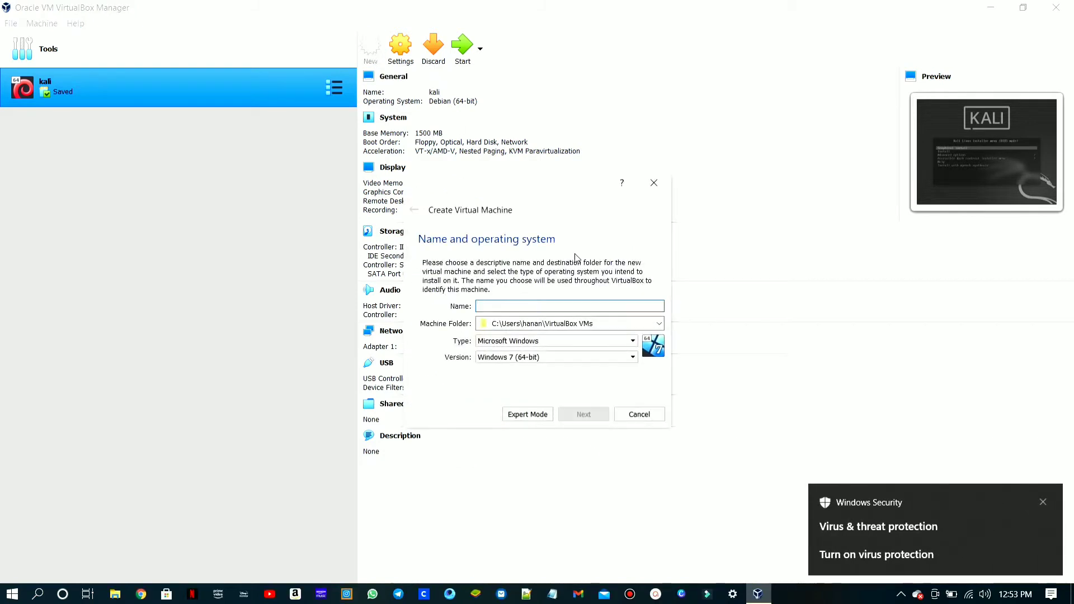
text(k)
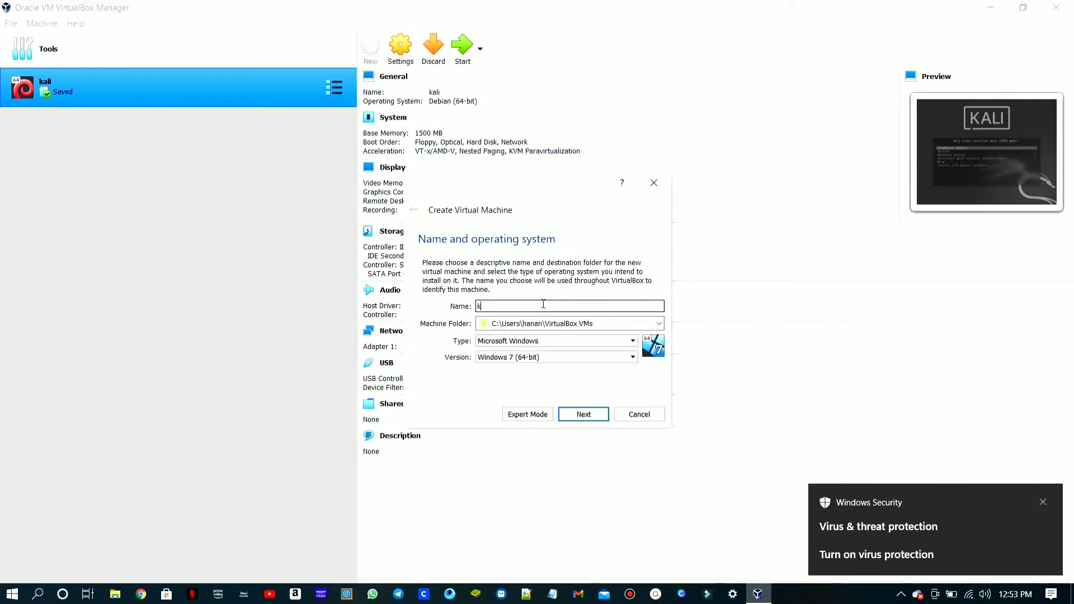
text(ali)
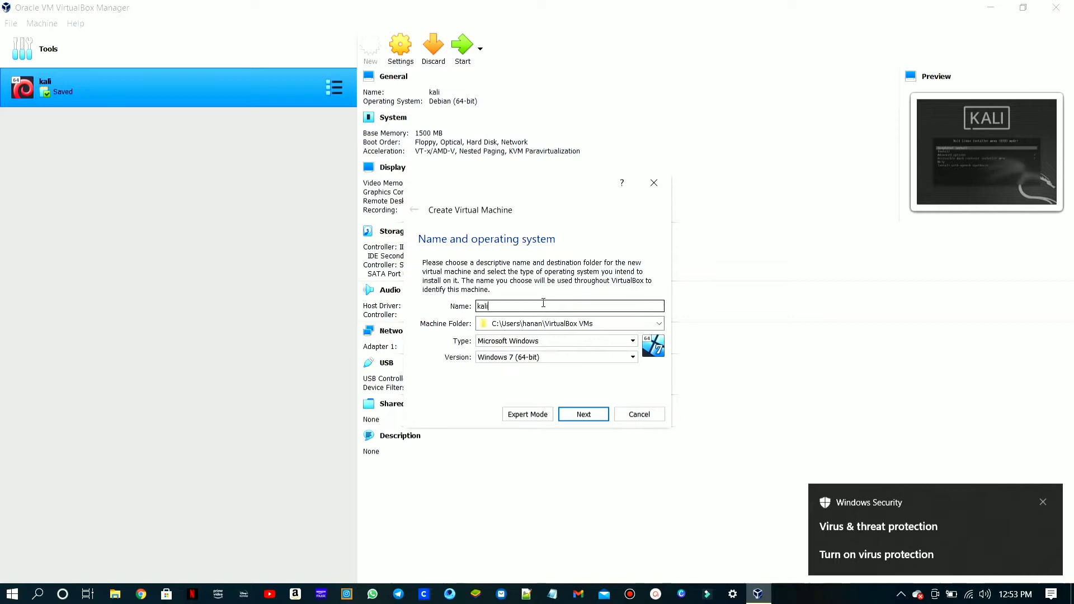
click(517, 341)
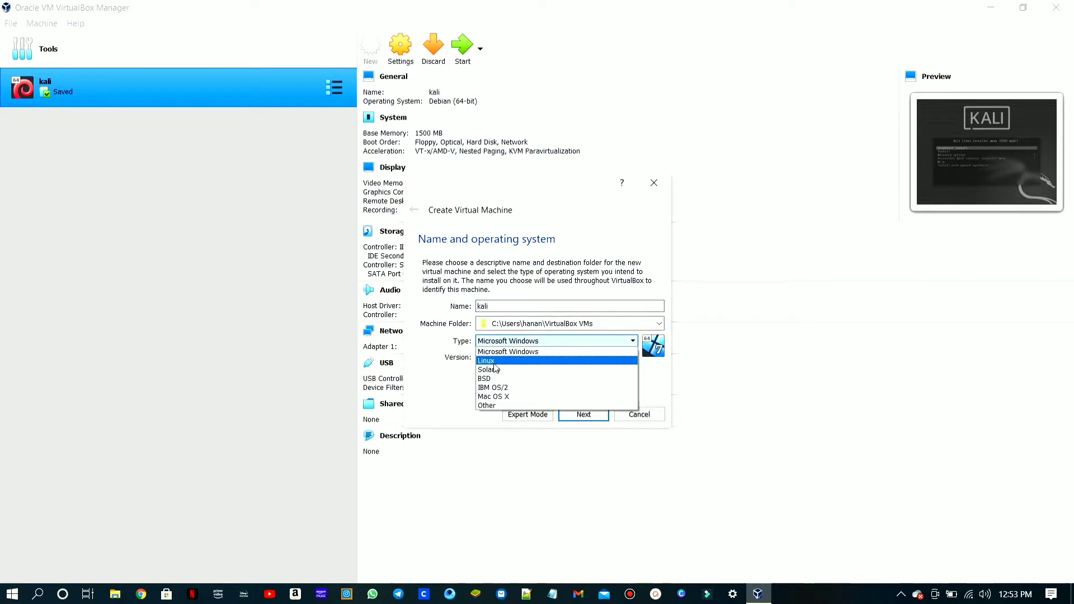
click(495, 360)
click(504, 358)
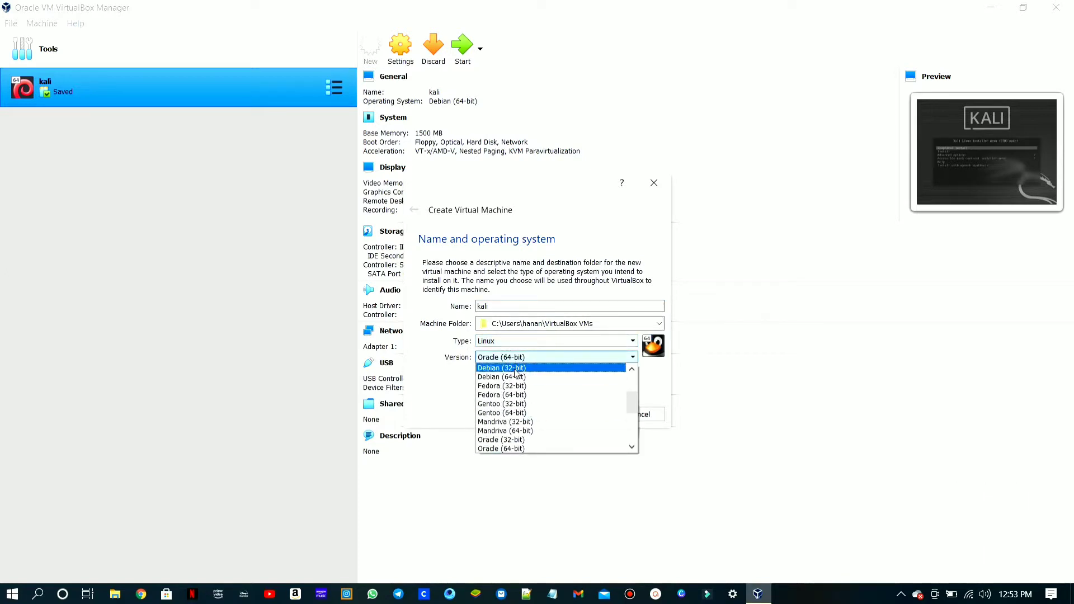
click(507, 377)
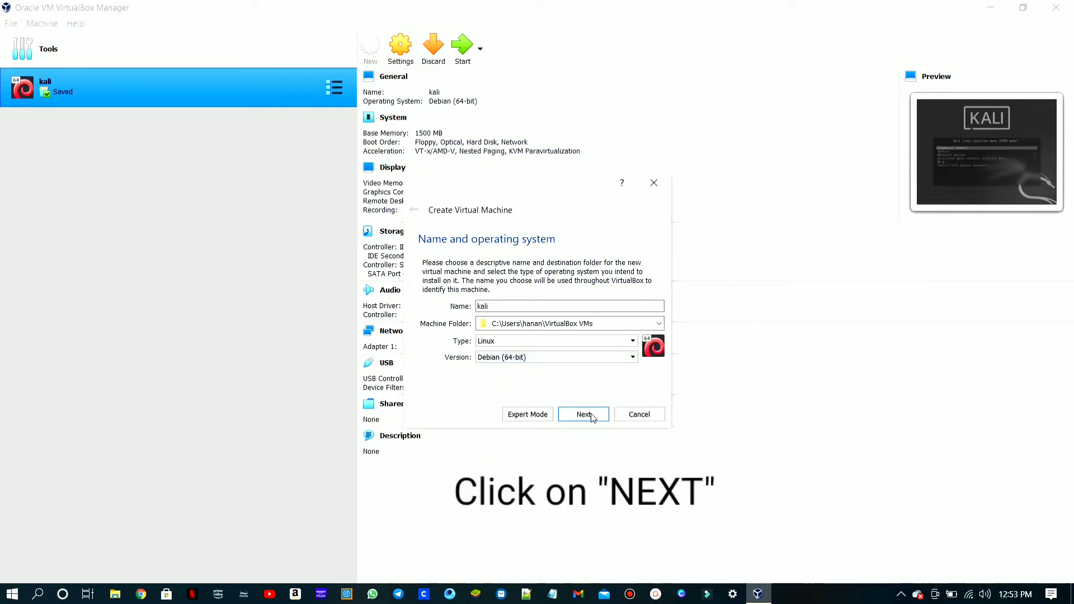
click(654, 188)
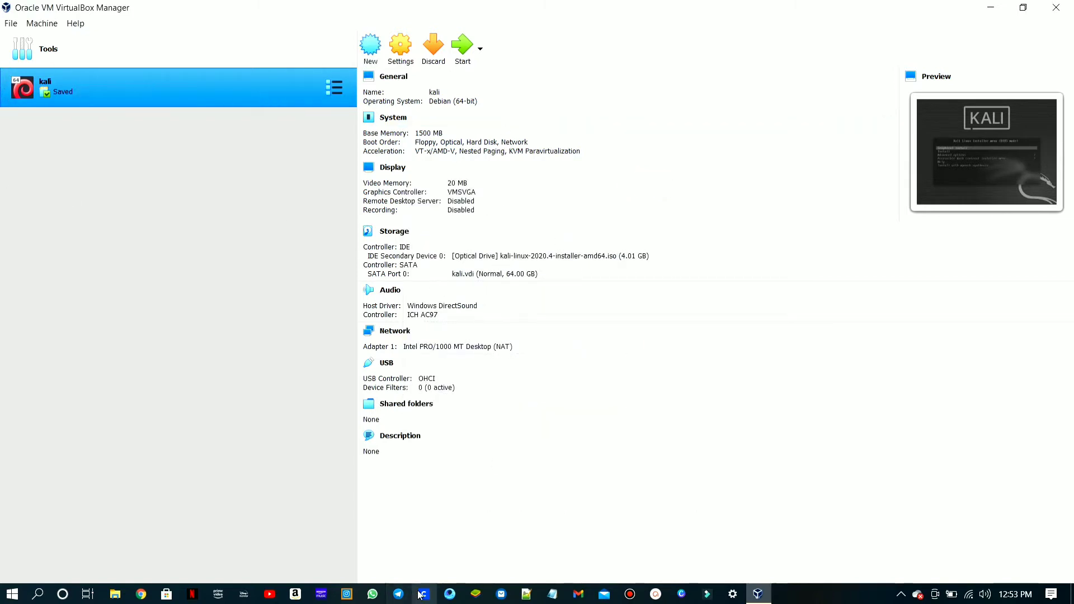
- Switch to Chrome and search the web for "kali linux download"
click(141, 594)
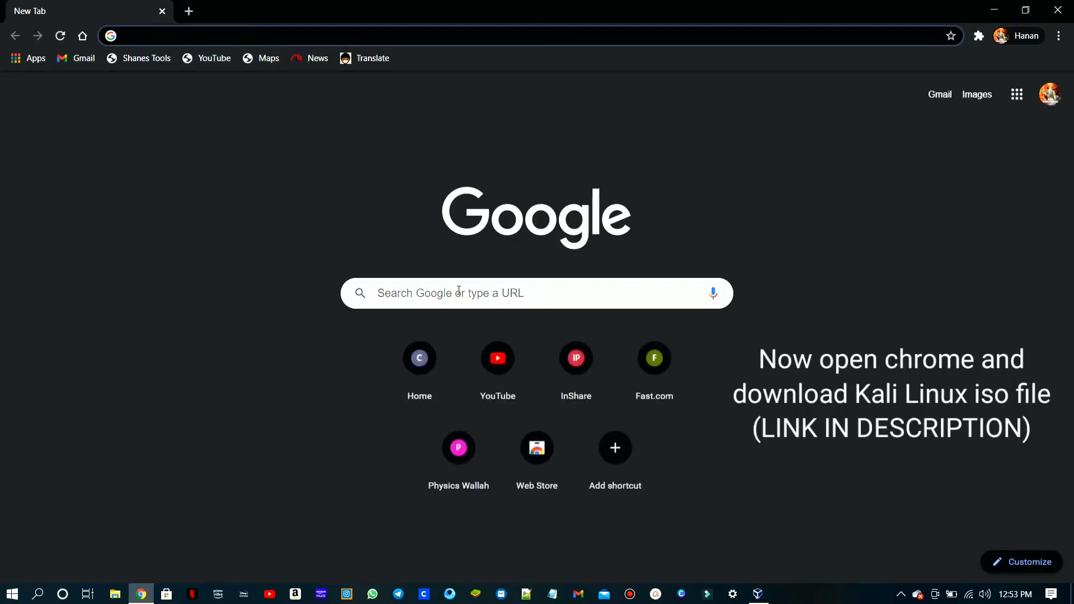
text(ka)
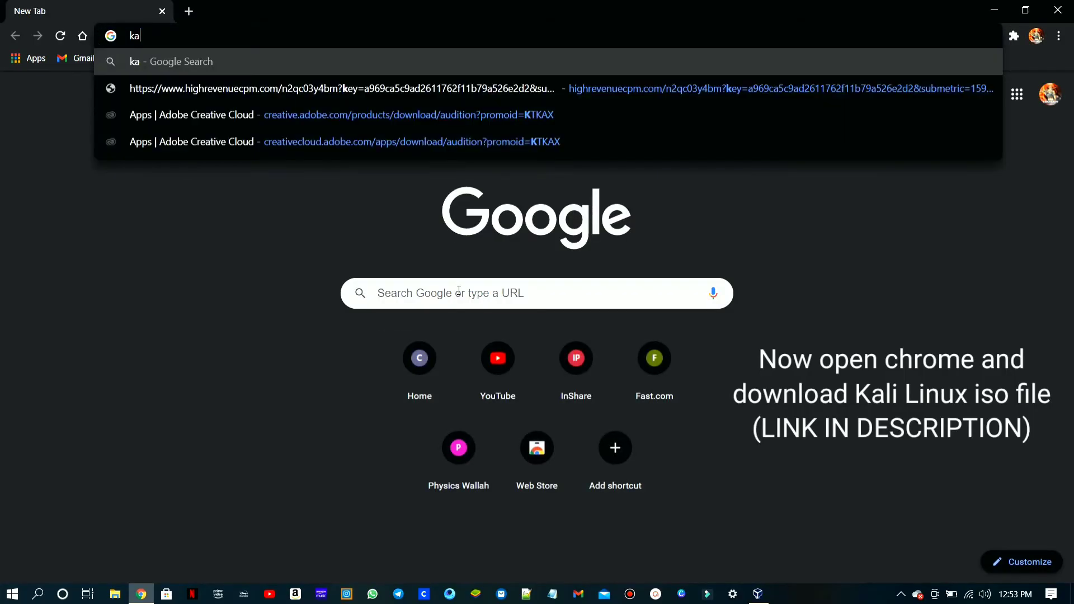
text(li linux)
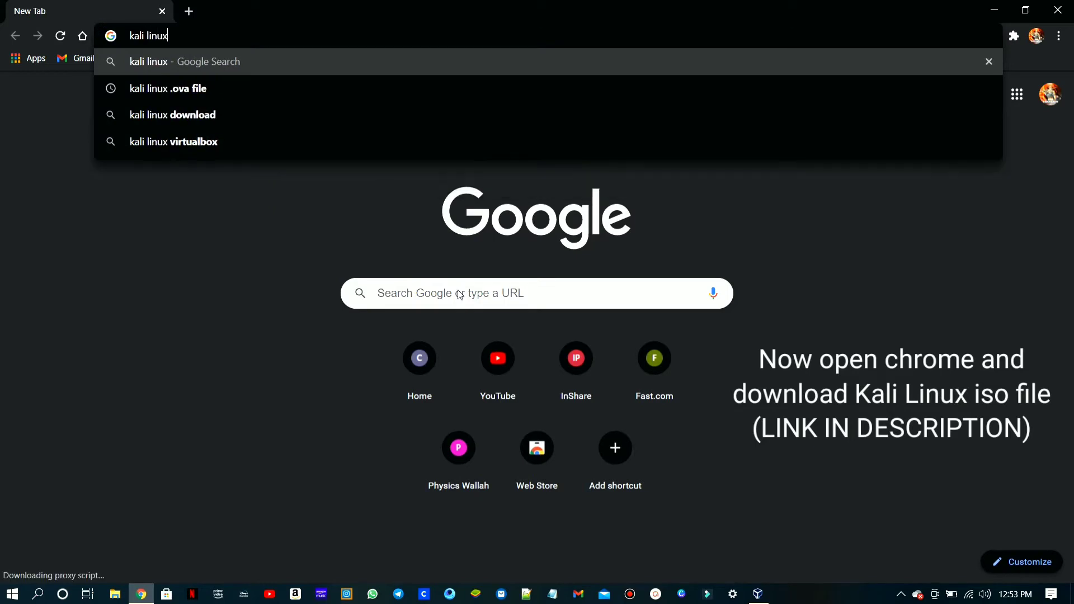
text( download)
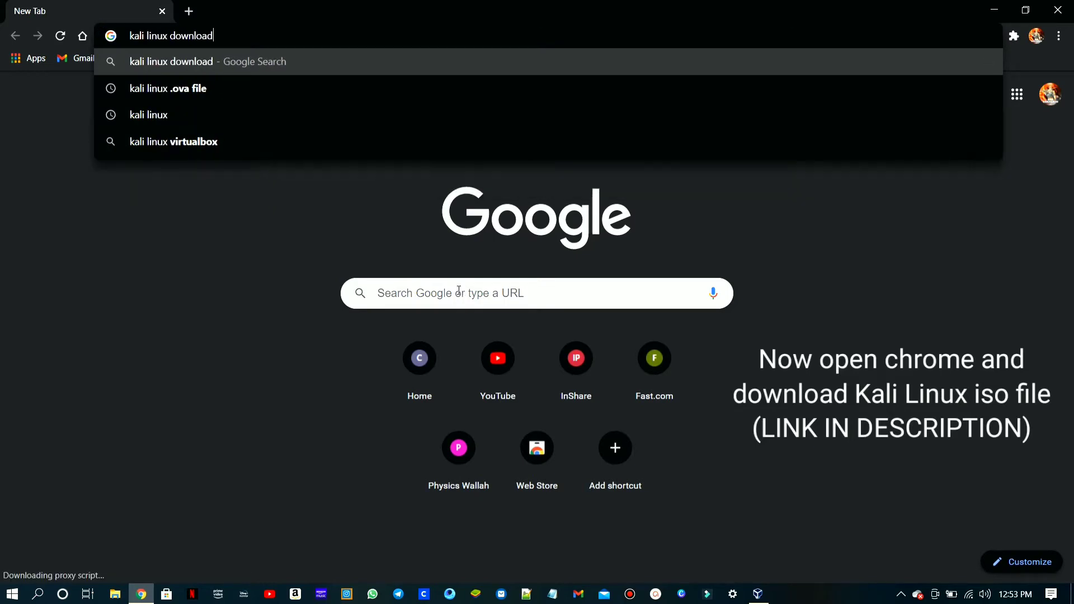
key(Return)
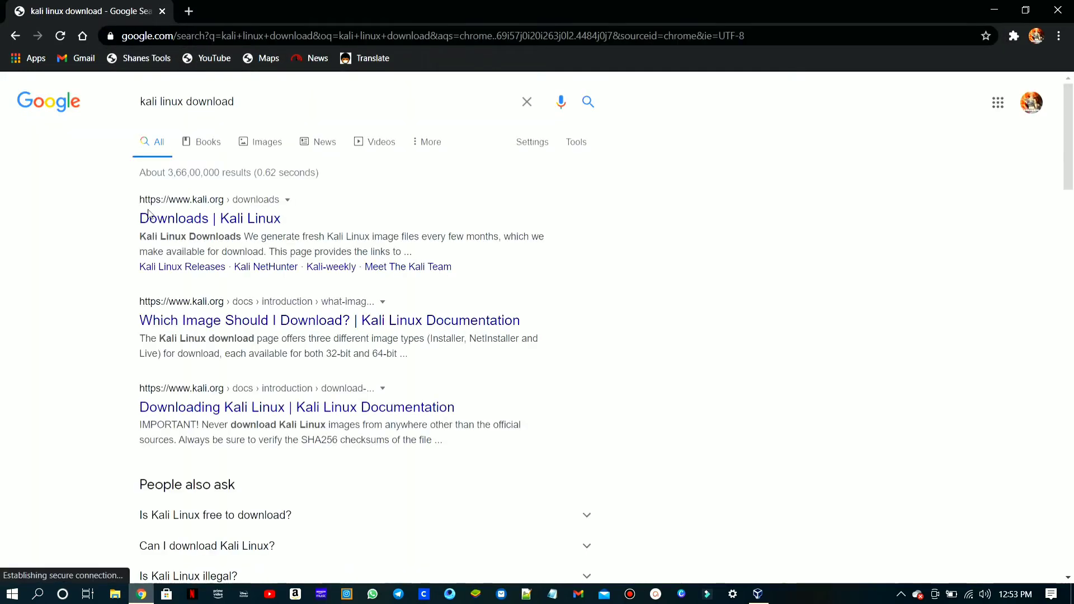
- Open the Kali Linux downloads page on kali.org and download the Kali Linux 64-Bit (Installer) image
click(200, 225)
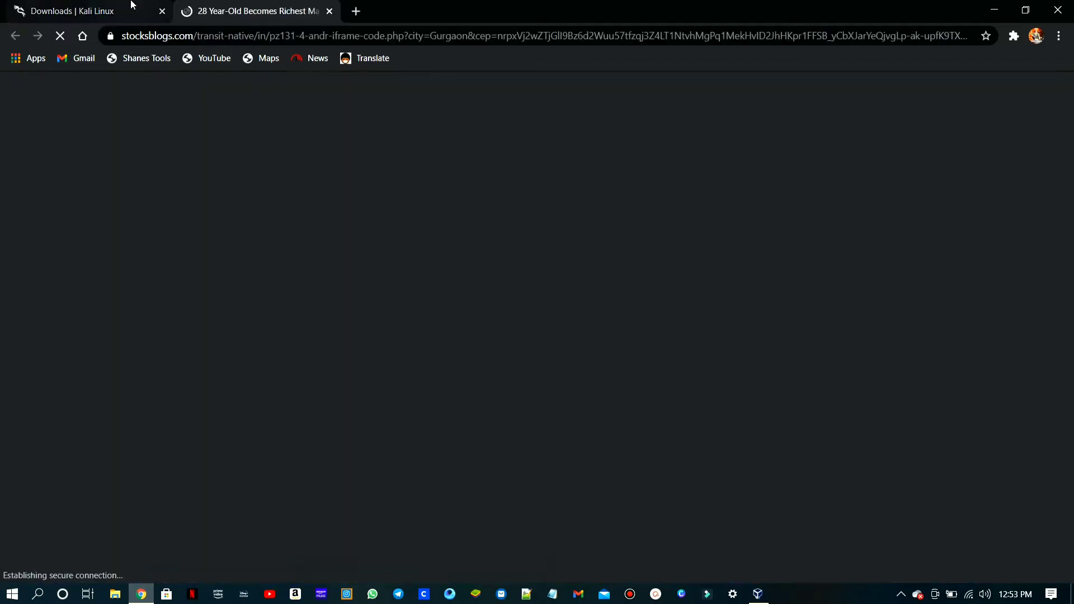
click(132, 6)
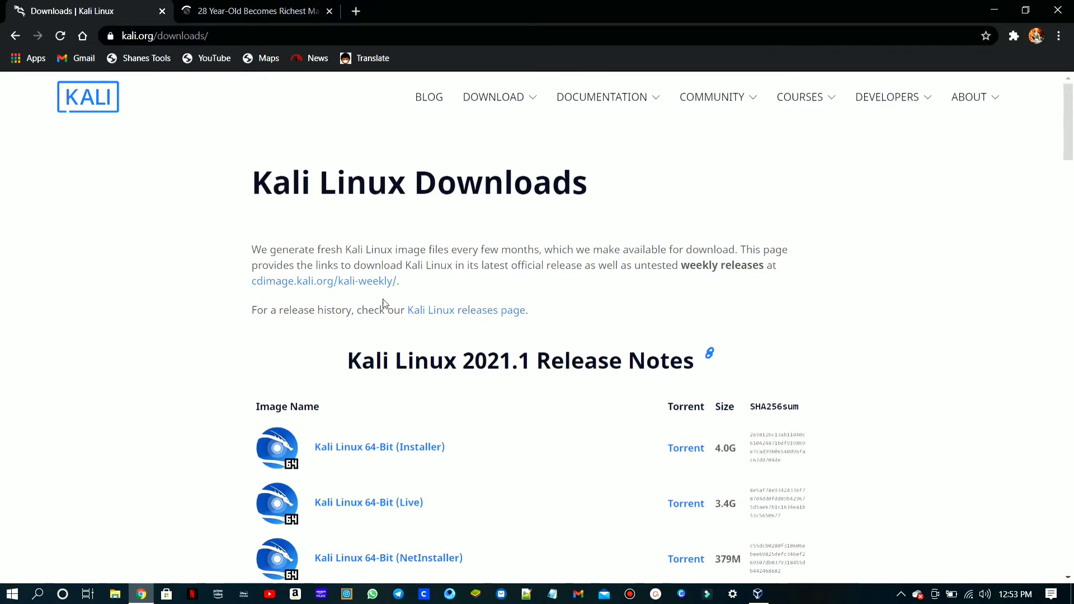
click(428, 447)
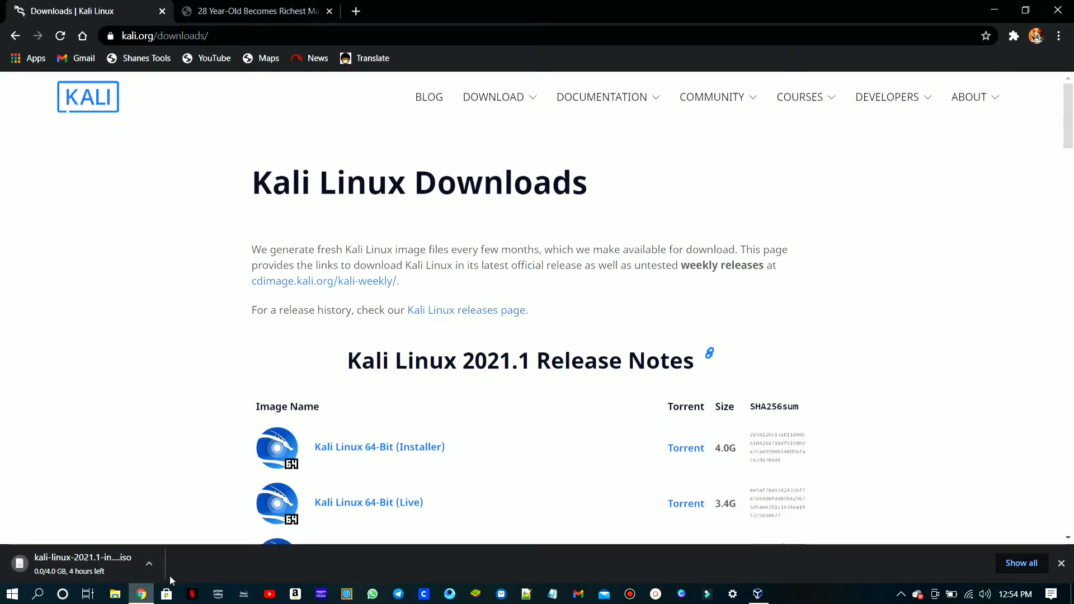
- Pause the Kali Linux ISO download and exit Chrome despite the download in progress
click(154, 565)
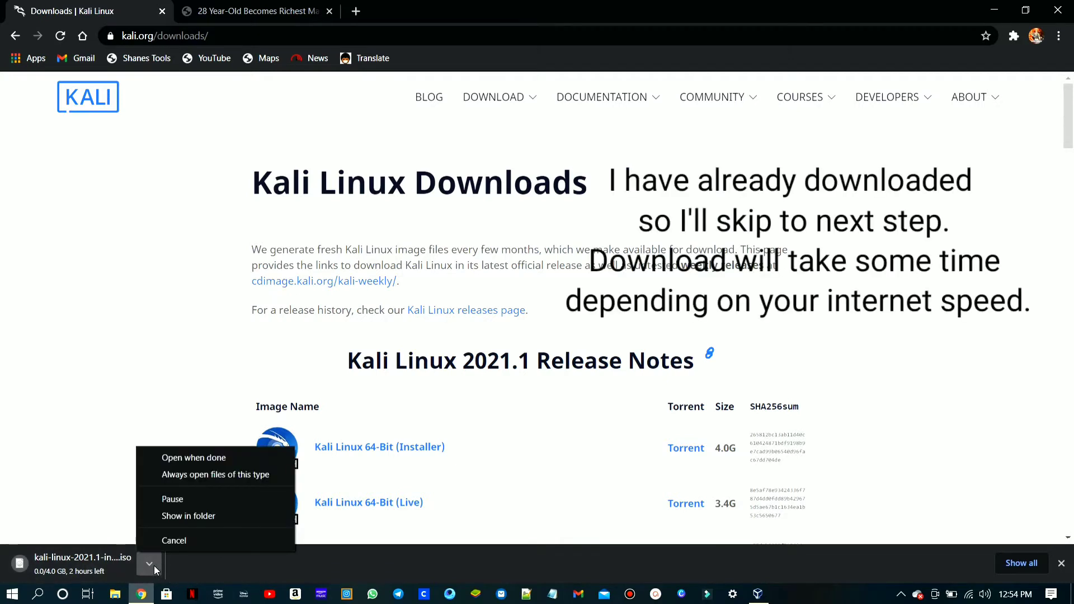
click(185, 499)
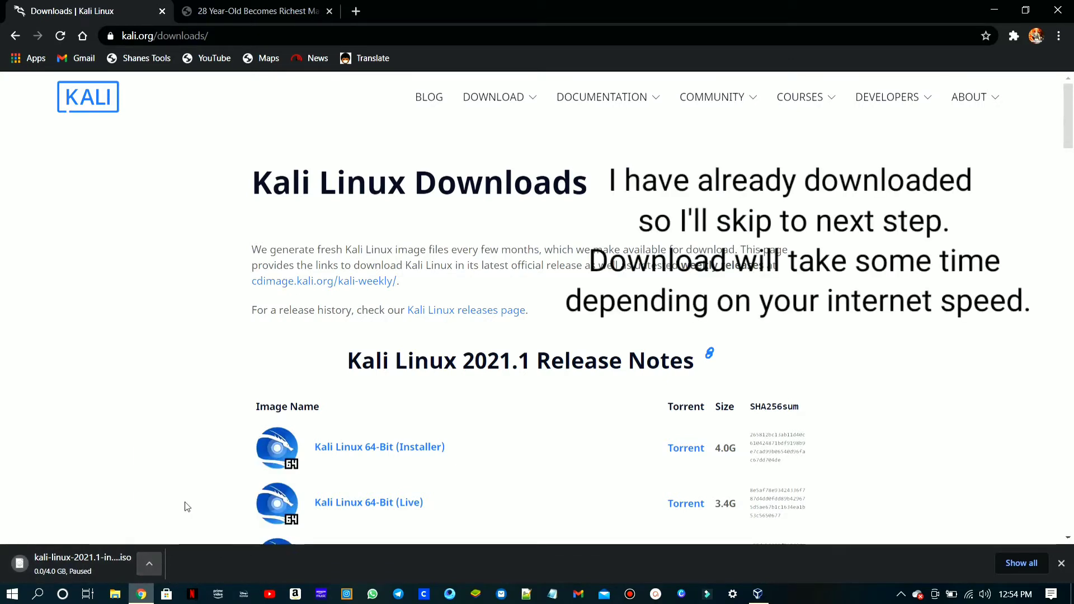
click(1058, 10)
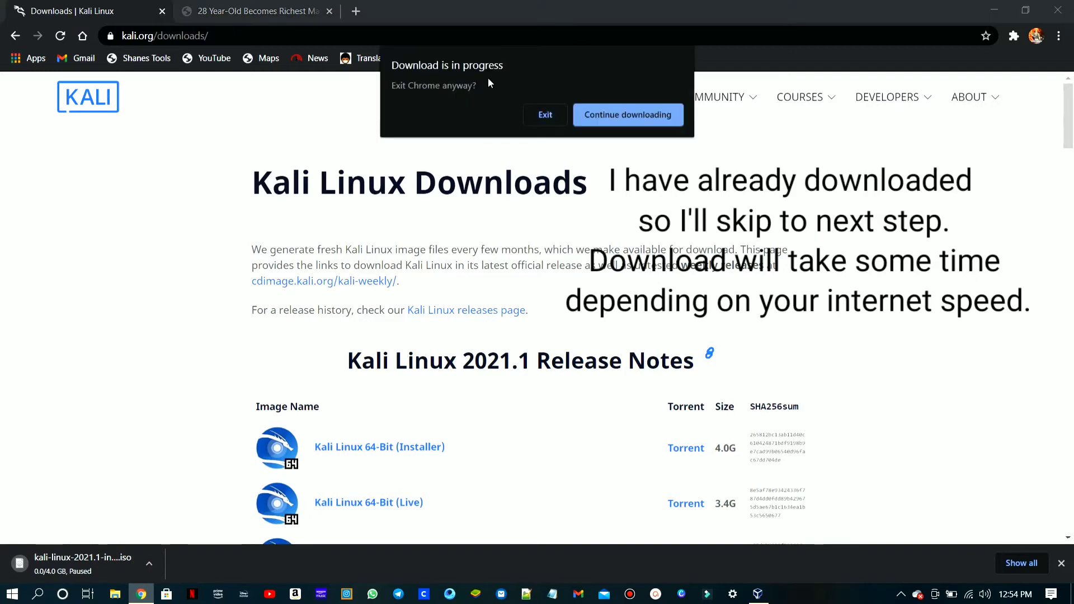
click(560, 109)
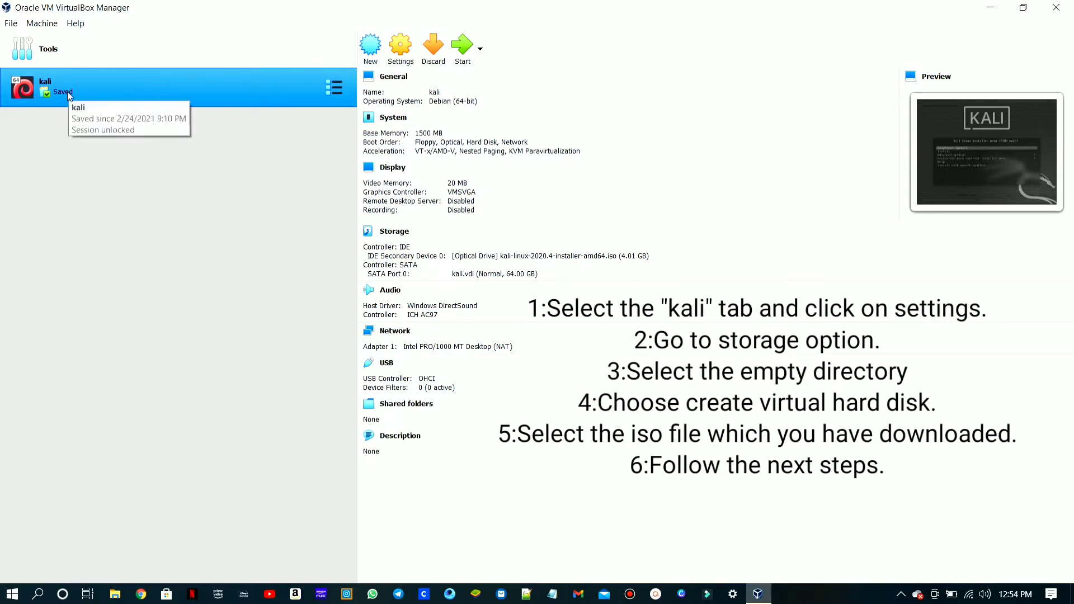
- Open the kali virtual machine's settings and select Bidirectional for the shared clipboard in the advanced general options
click(400, 63)
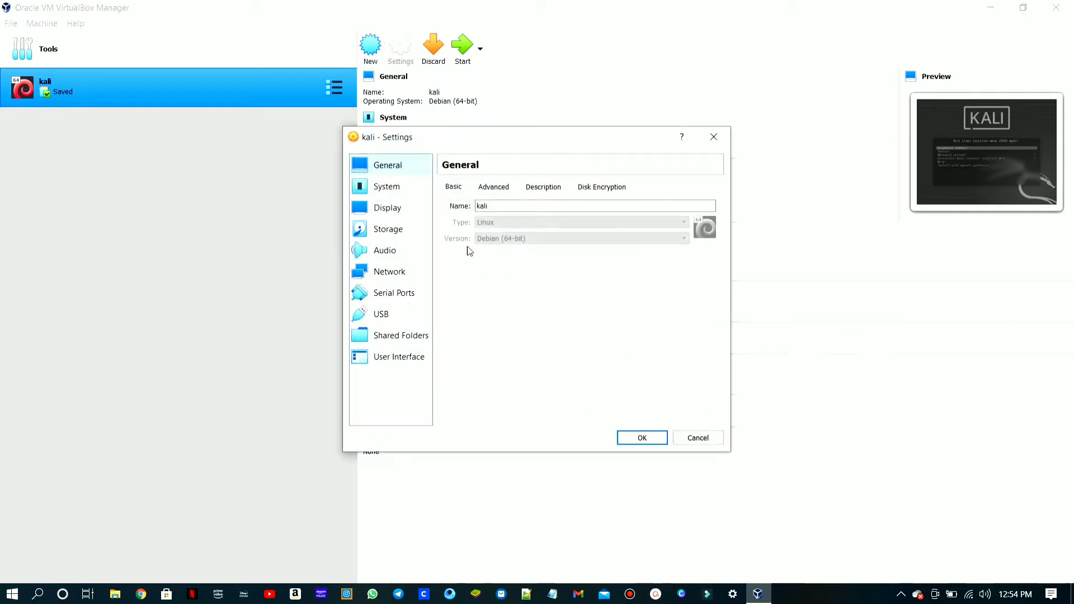
click(379, 189)
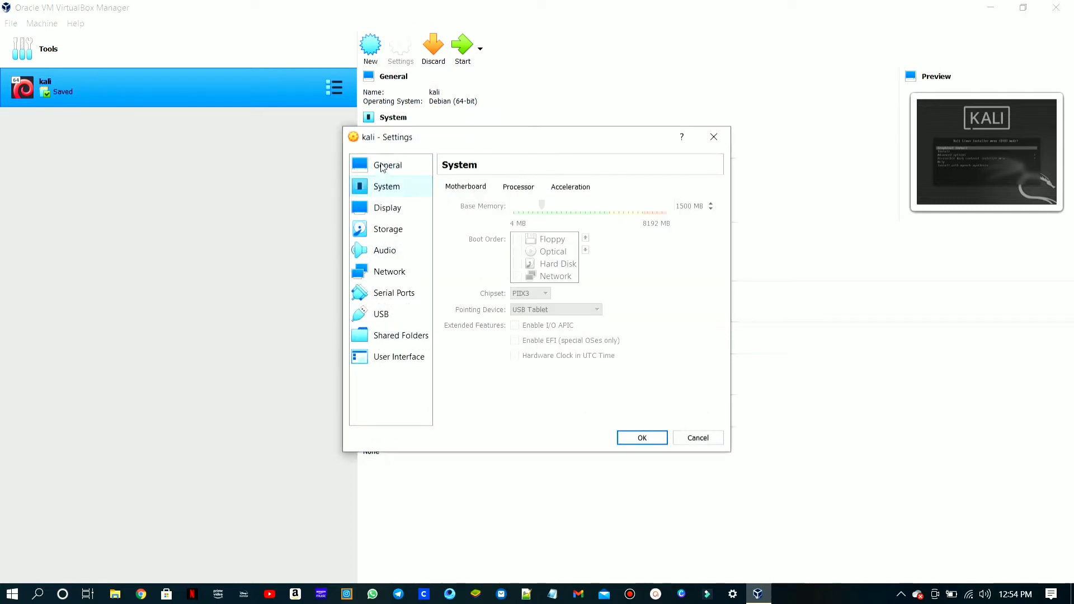
click(383, 166)
click(492, 190)
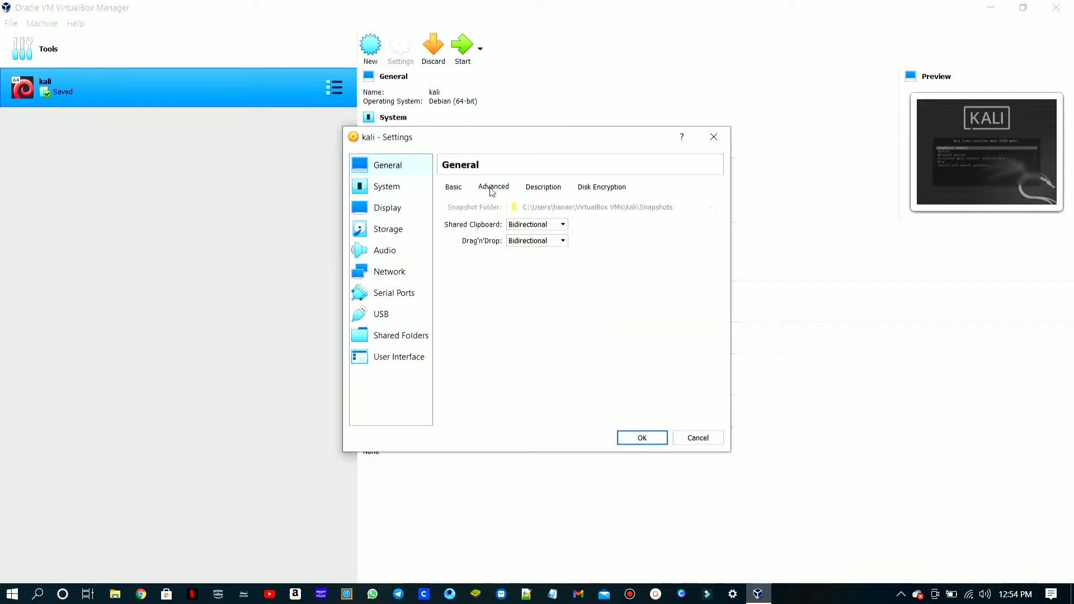
click(546, 224)
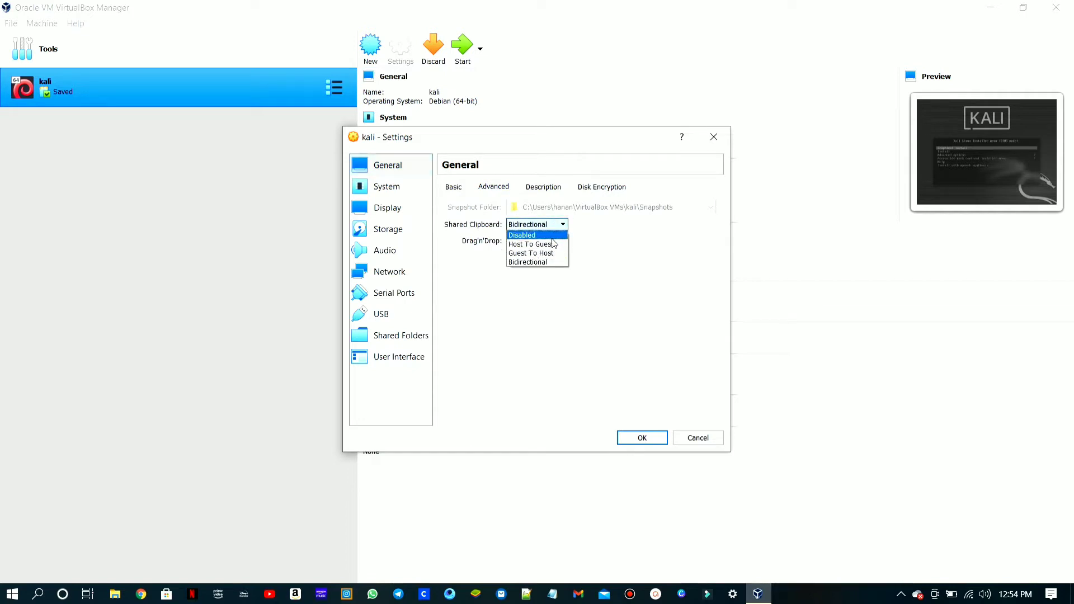
click(553, 262)
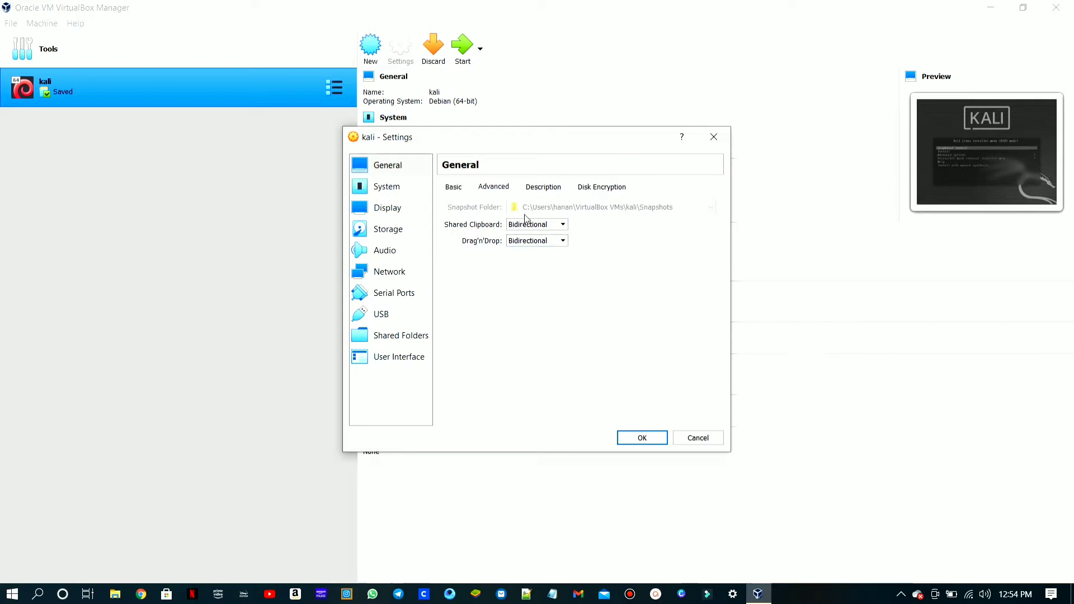
- Look through the kali machine's System and Display settings, and open its Storage settings
click(365, 189)
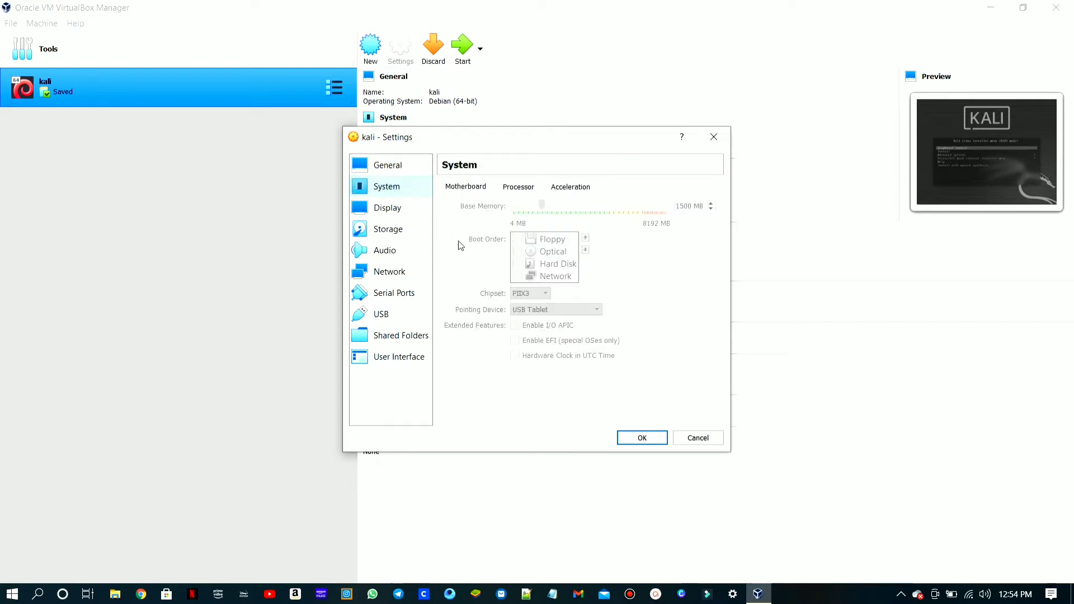
click(392, 209)
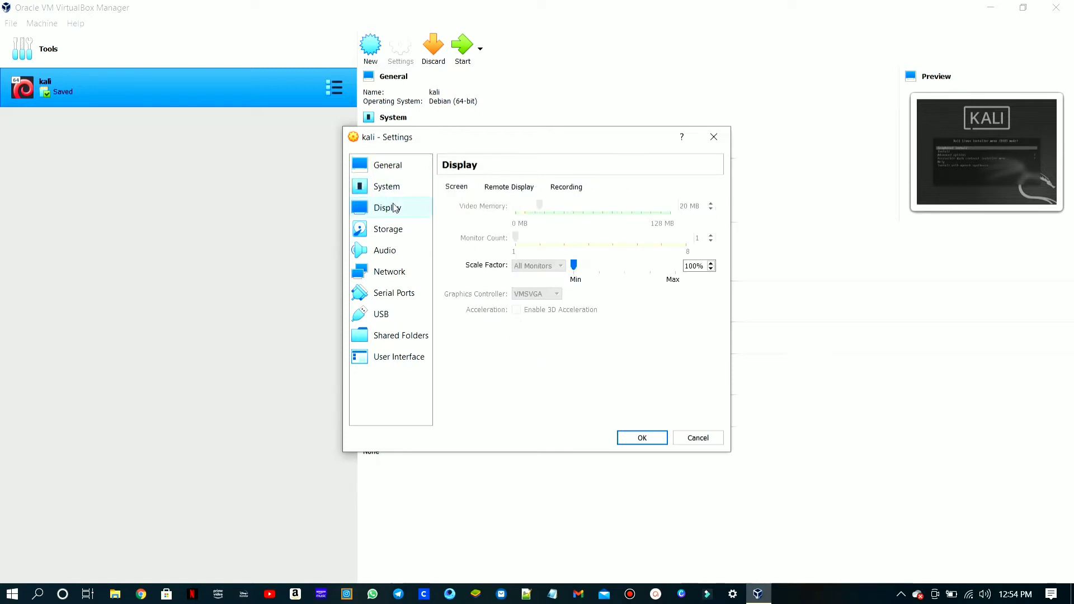
click(376, 235)
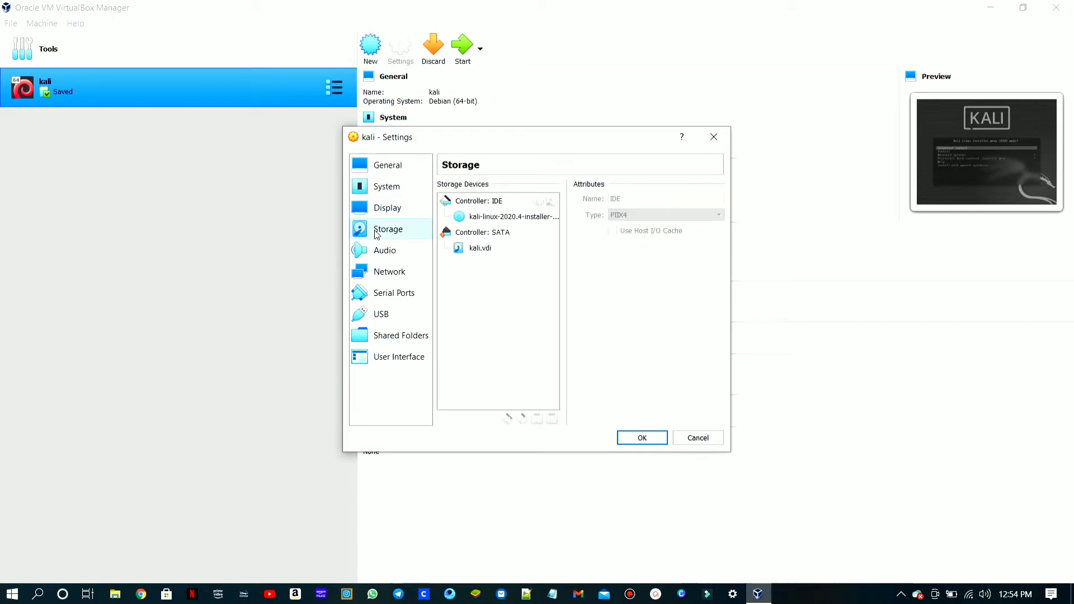
- Check the Kali installer image attached to the IDE controller and confirm the kali machine's settings
click(488, 219)
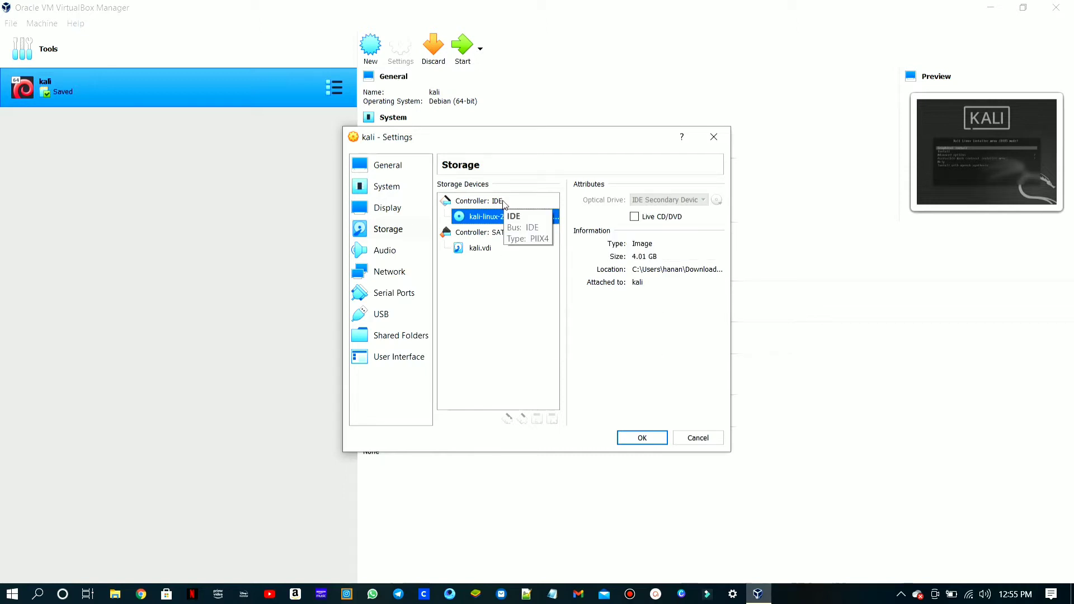
click(644, 437)
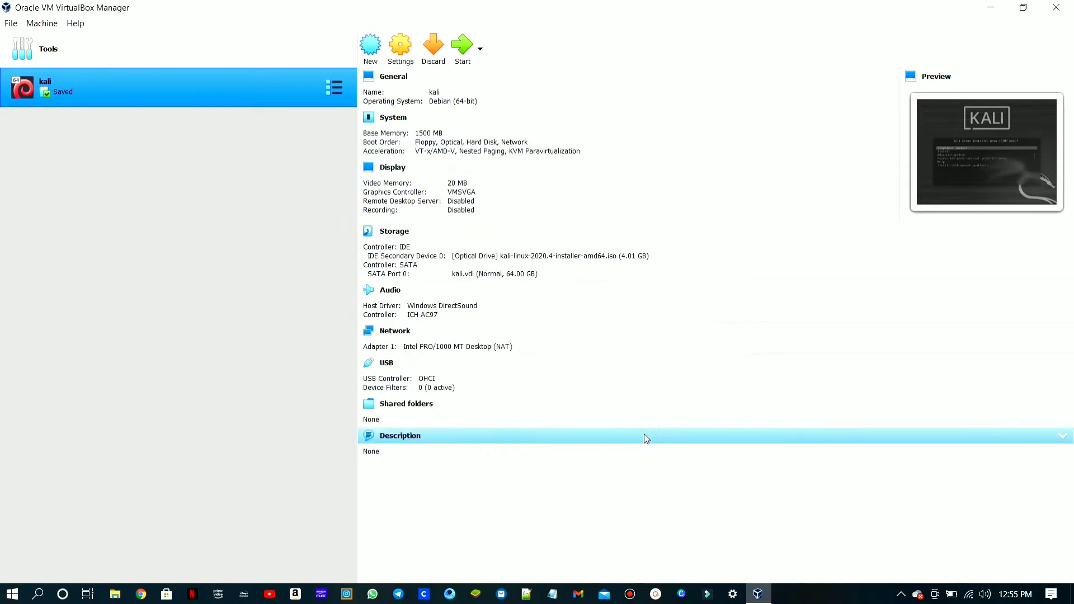
- Start the kali virtual machine, launch Graphical install from the installer menu, and dismiss the VirtualBox notifications
click(465, 50)
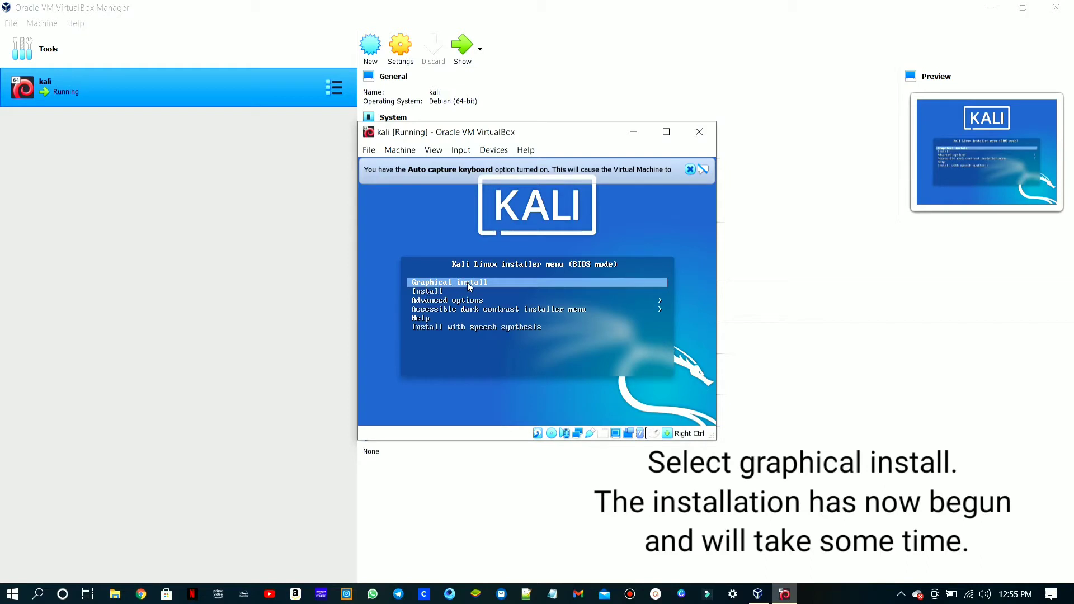
key(Return)
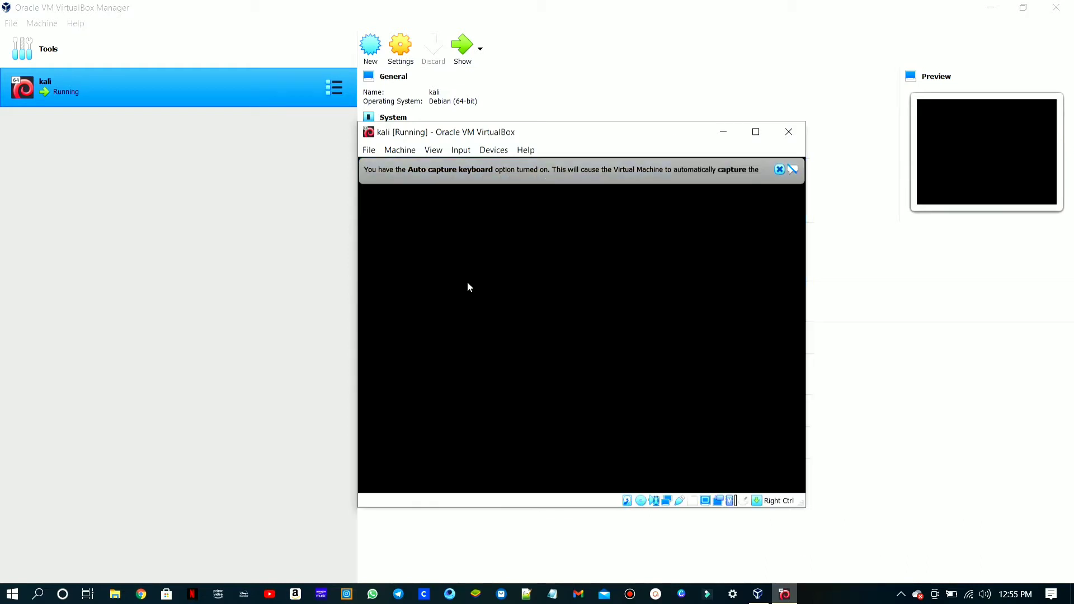
click(777, 164)
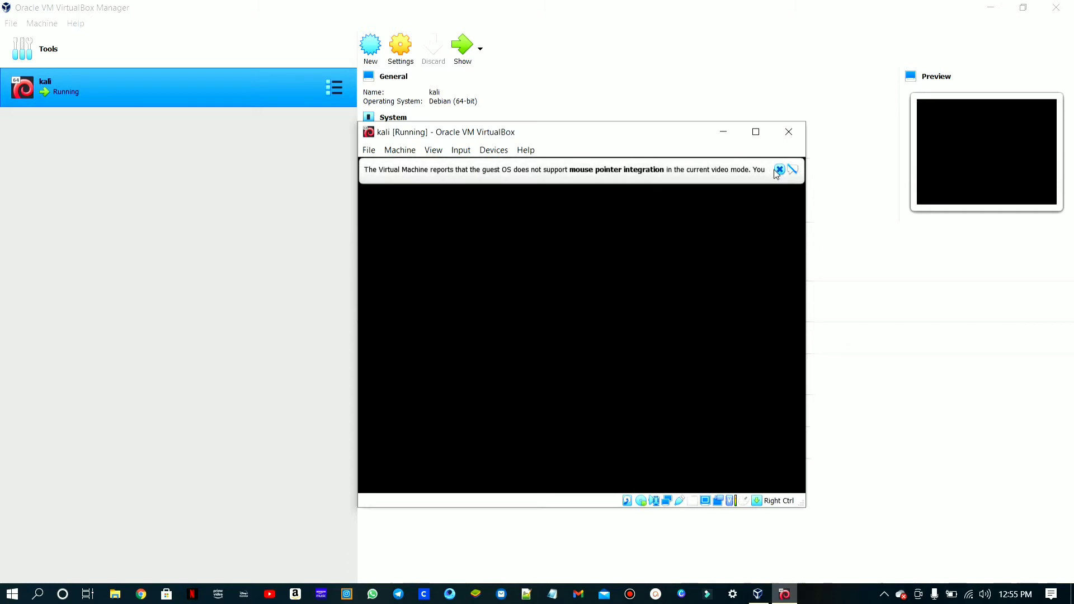
click(779, 169)
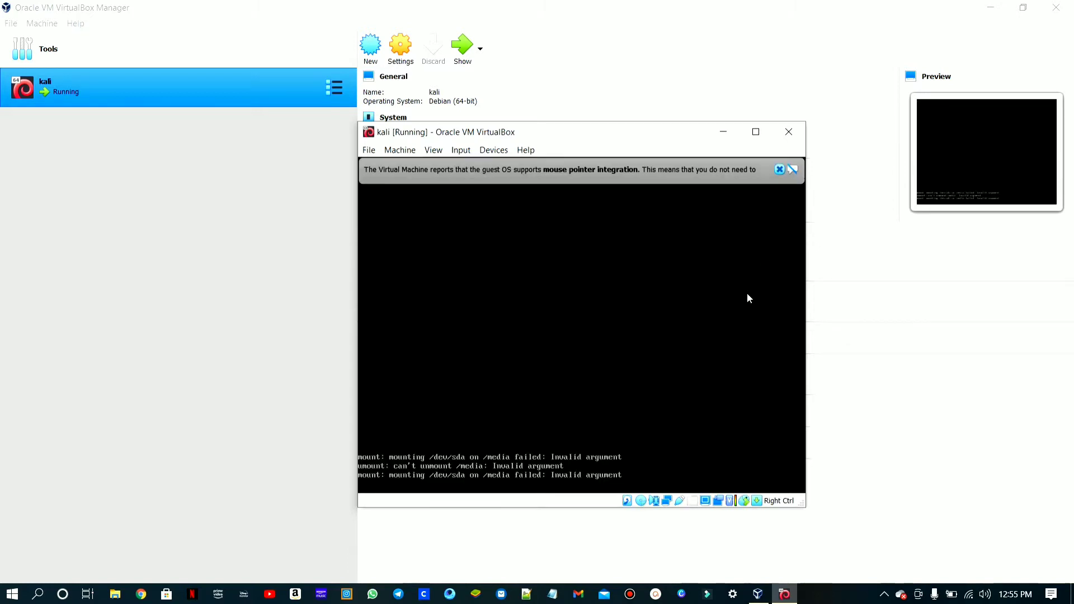
click(782, 169)
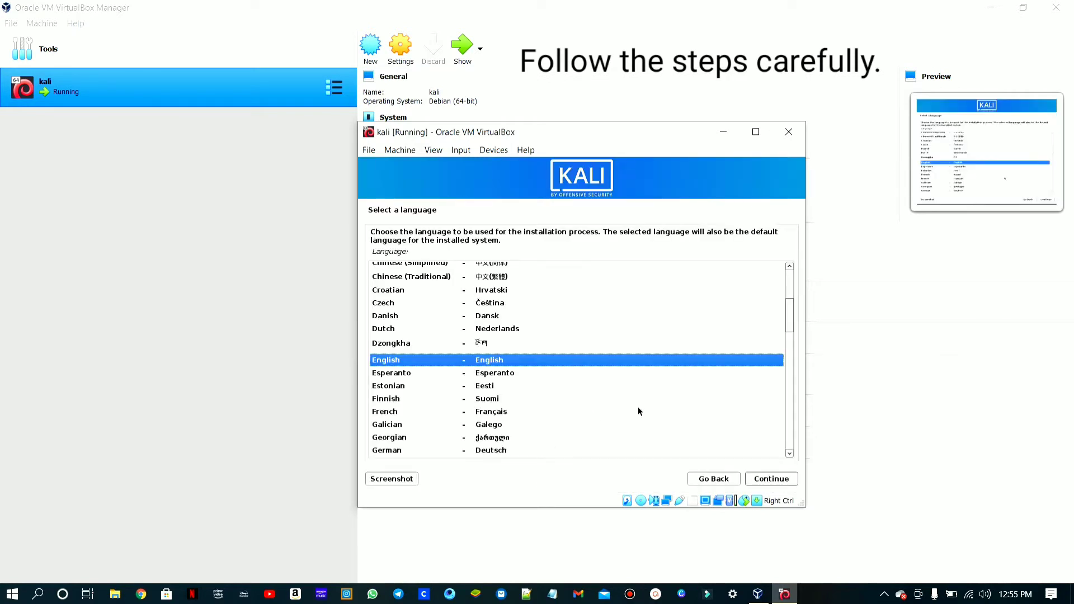
- Set the installer's language to English, the location to India and the keymap to American English
key(Return)
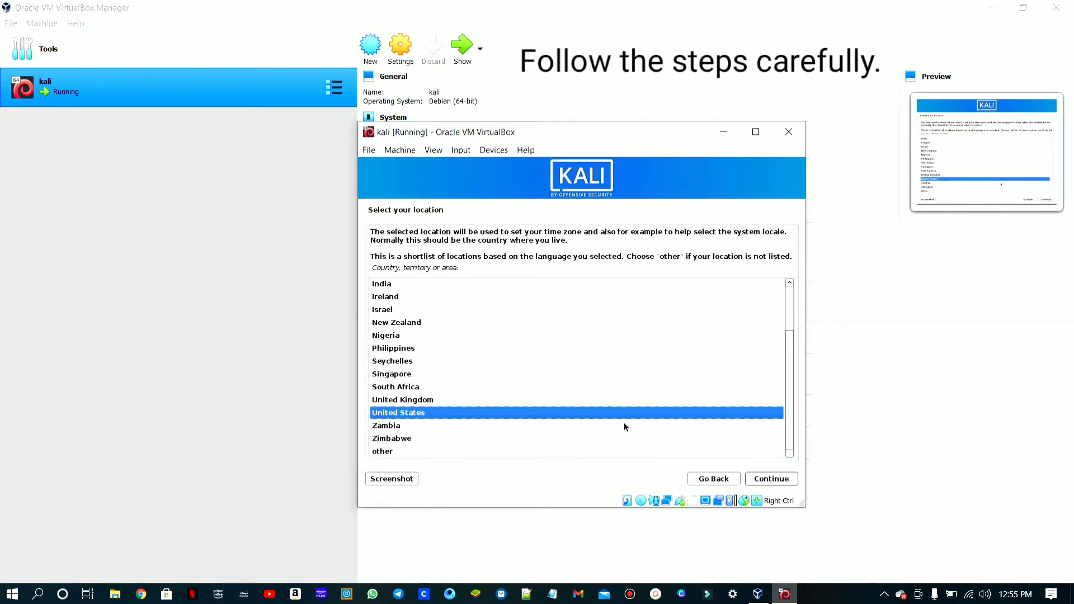
key(Up)
key(Up)
key(Up)
key(Up)
key(Up)
key(Up)
key(Up)
key(Up)
key(Up)
key(Up)
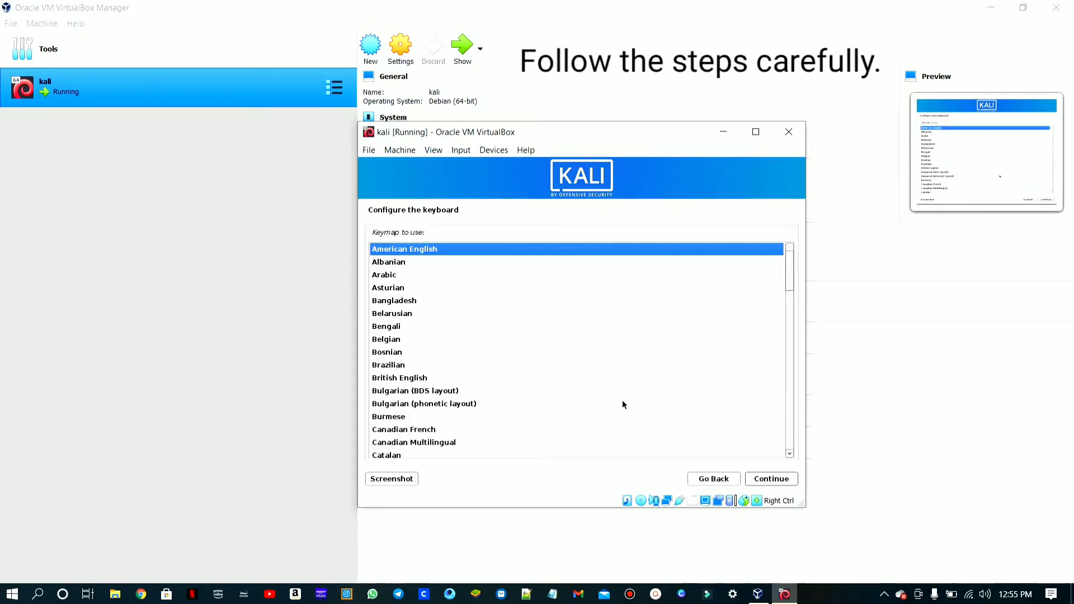
key(Return)
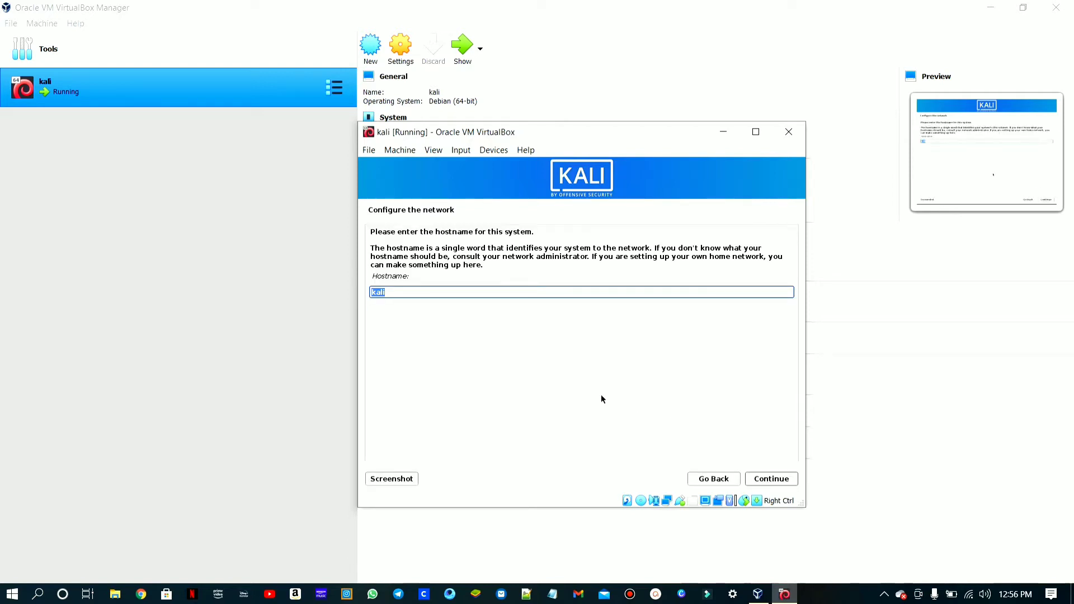
- Keep the hostname kali with an empty domain name, and enter the new user's full name, accepting the suggested username
click(789, 485)
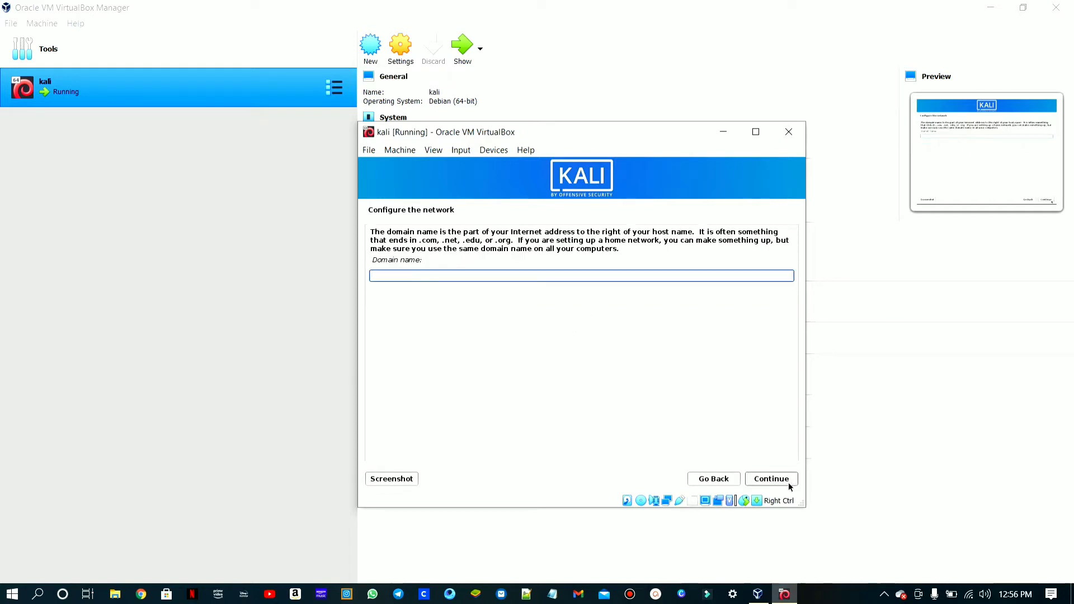
click(789, 484)
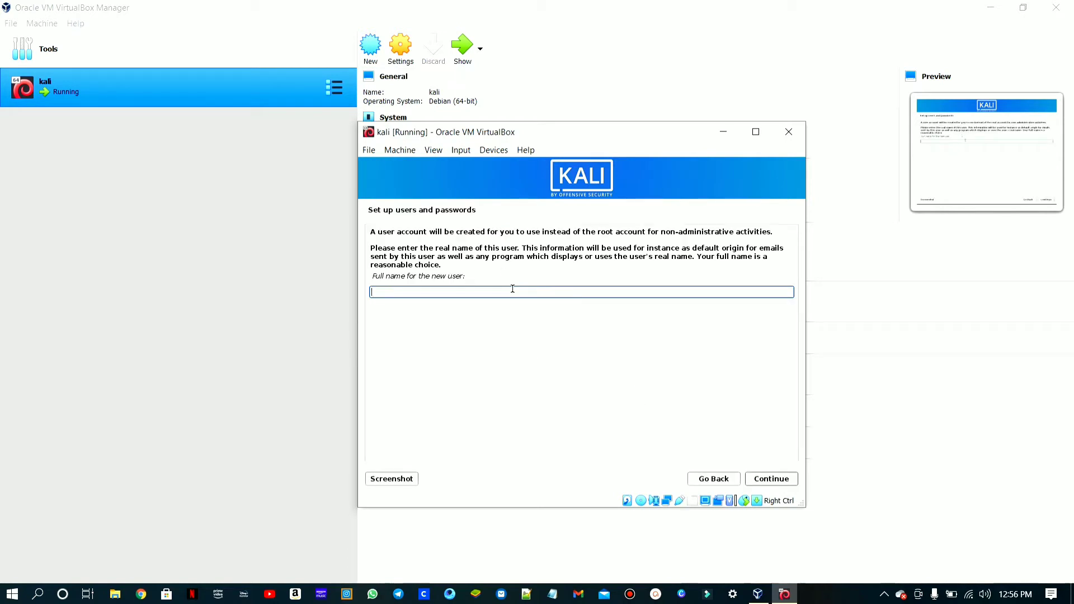
text(professor)
key(Return)
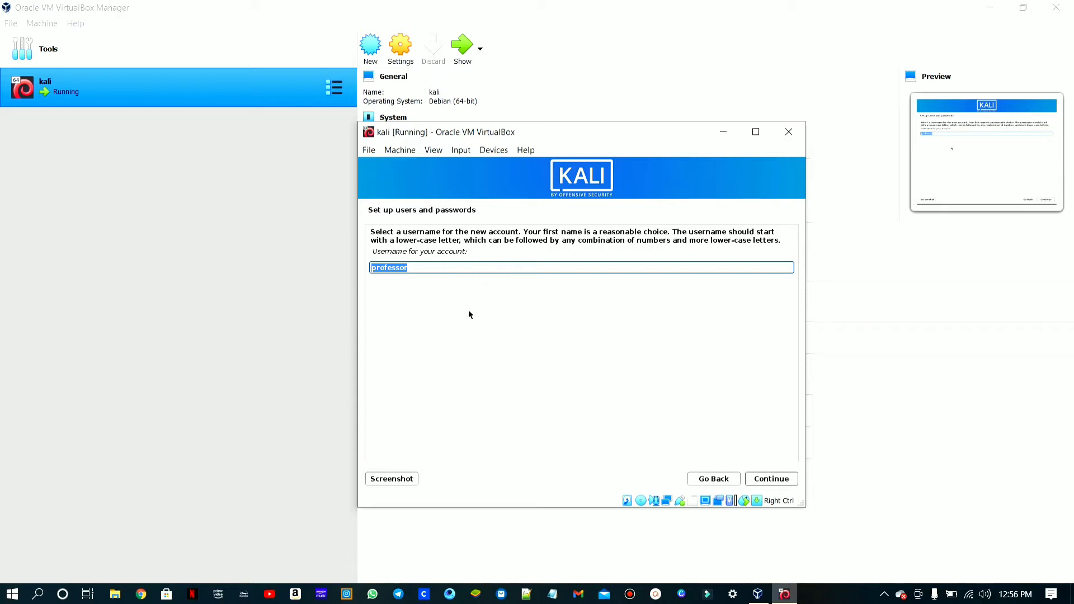
key(Return)
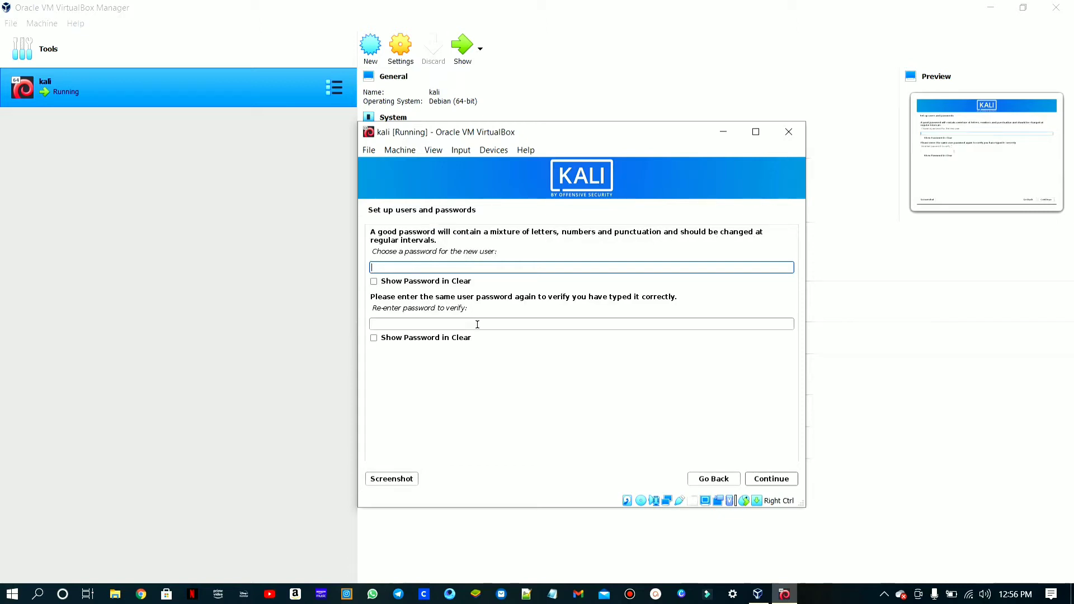
- Enter the new user's account password and repeat it in the verification field
text(kali123456)
click(477, 325)
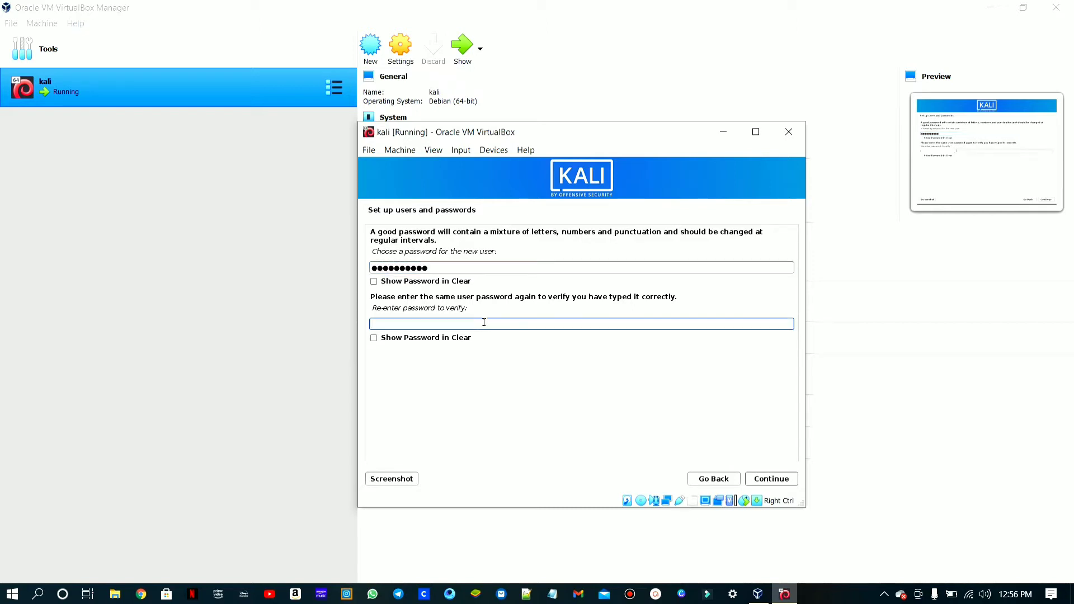
text(kali123456)
key(Return)
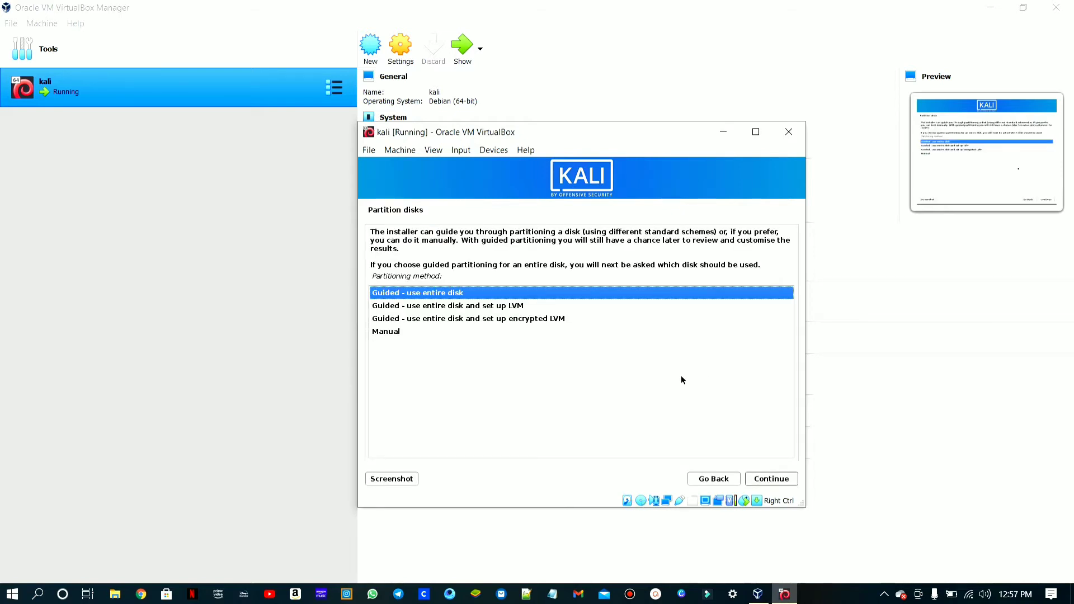
- Partition the 68.7 GB virtual disk with Guided - use entire disk and all files in one partition, and write the changes to disk
key(Return)
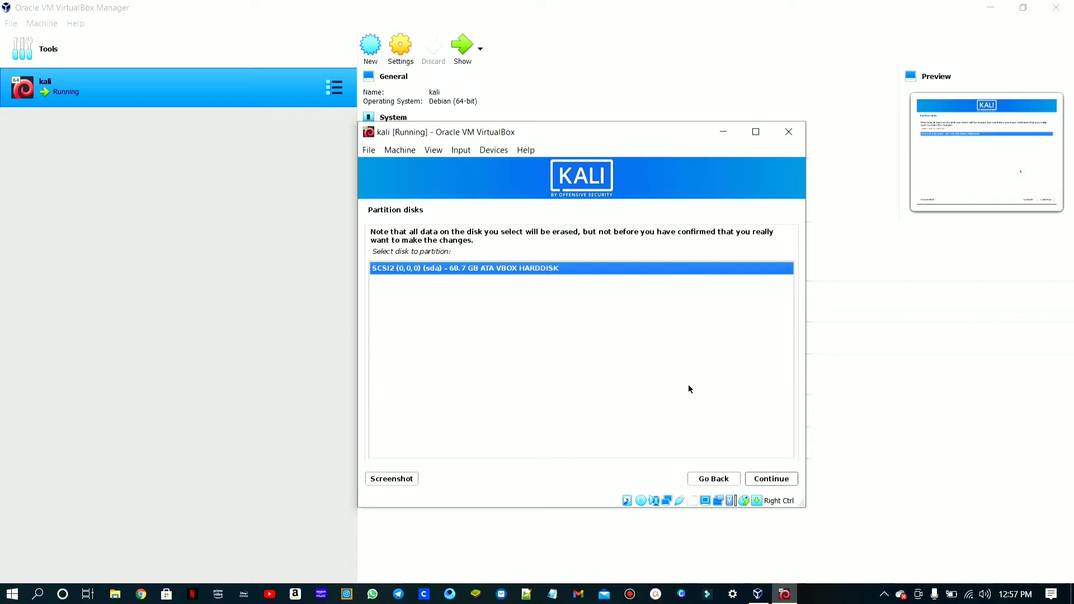
key(Return)
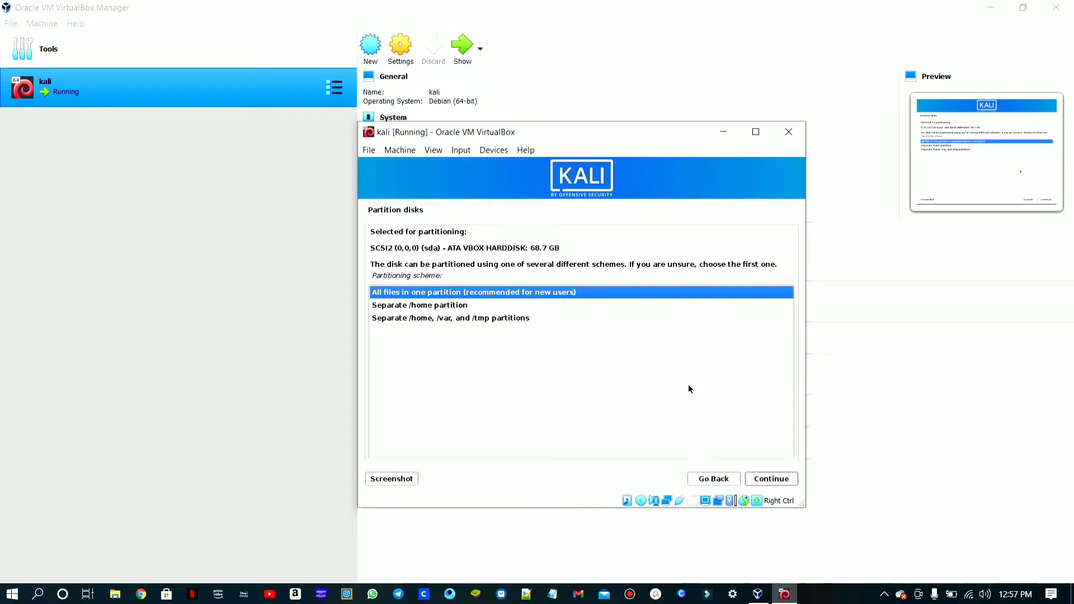
key(Return)
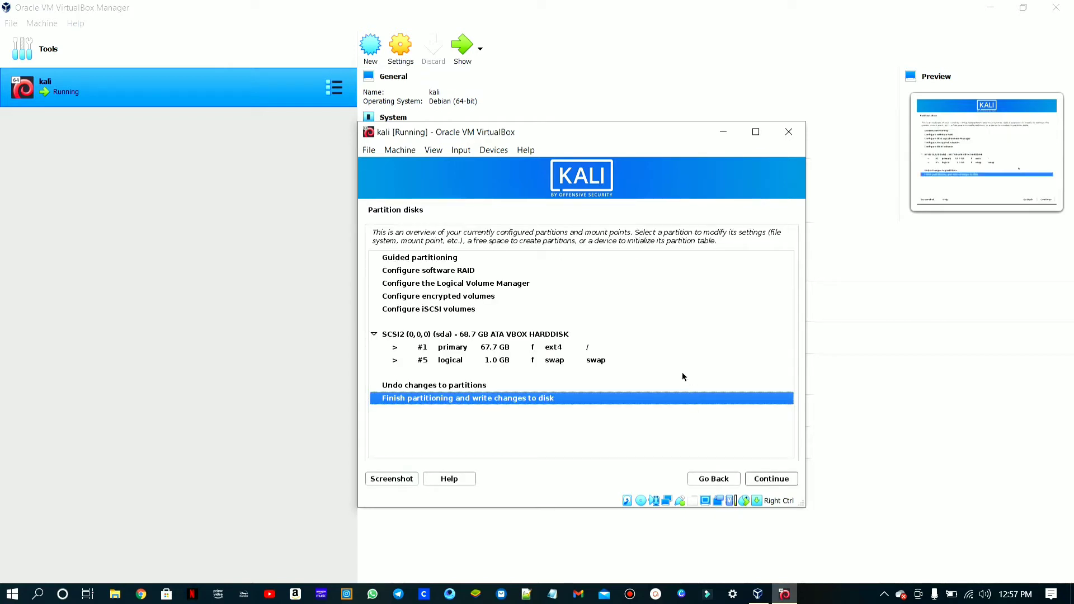
key(Return)
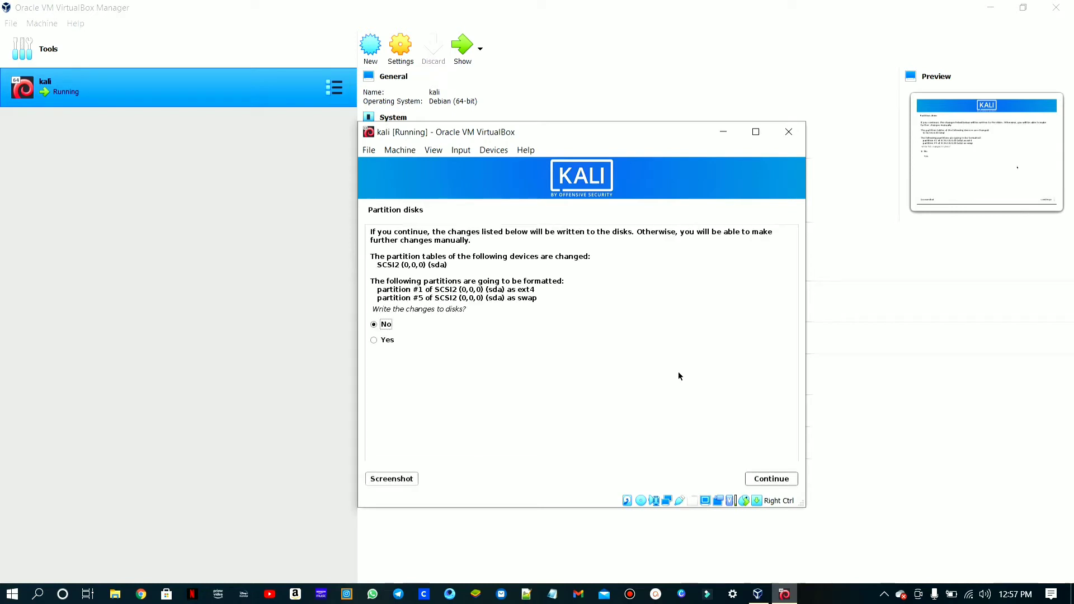
key(Down)
key(Return)
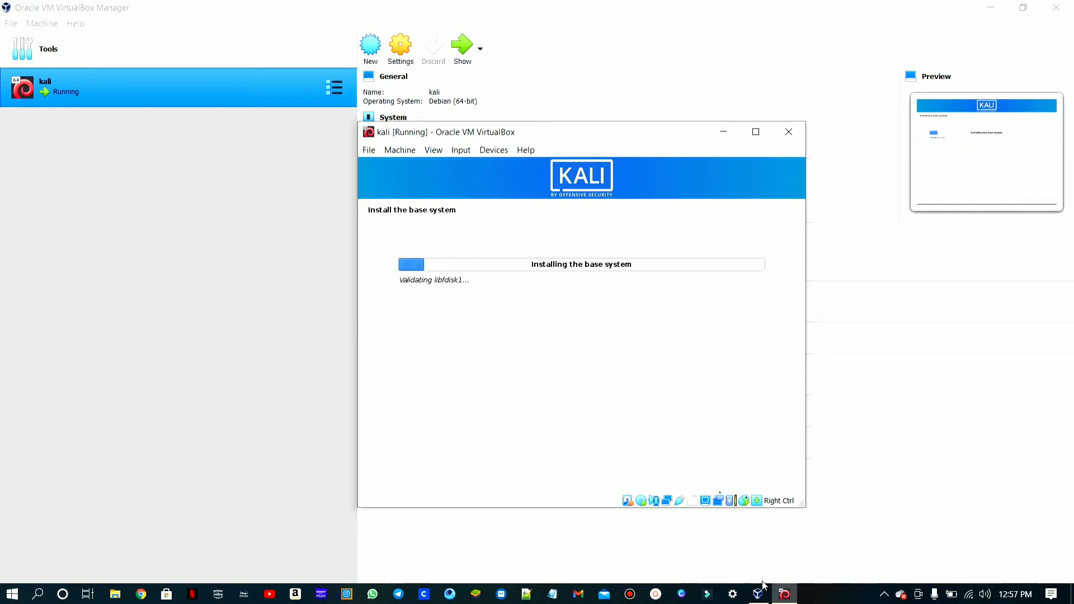
- Install the default software selection with the Xfce desktop and the top10 and default tool collections
mouse_move(730, 501)
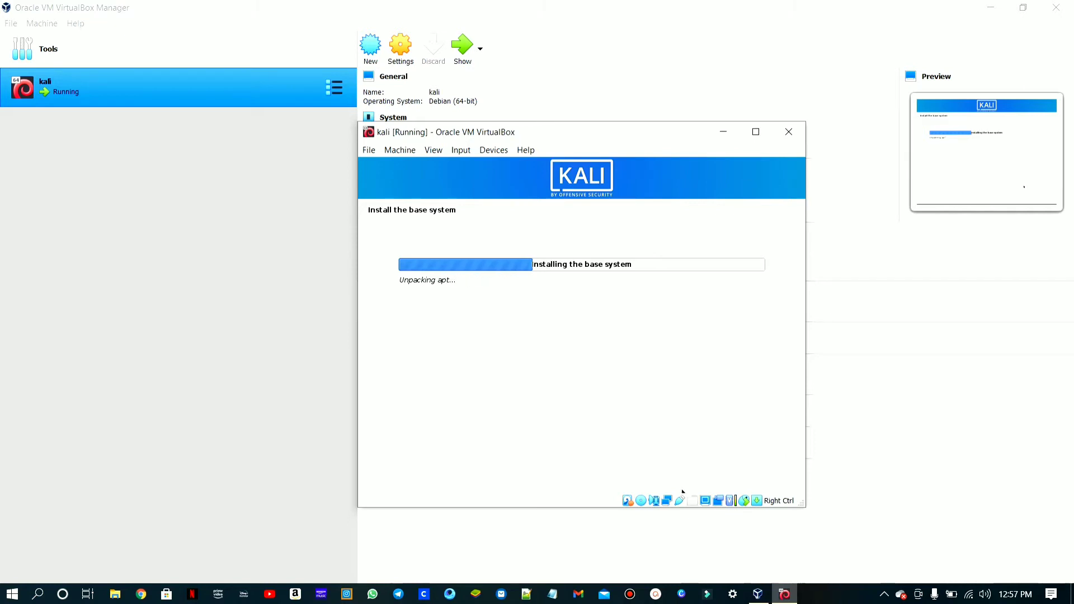
click(656, 598)
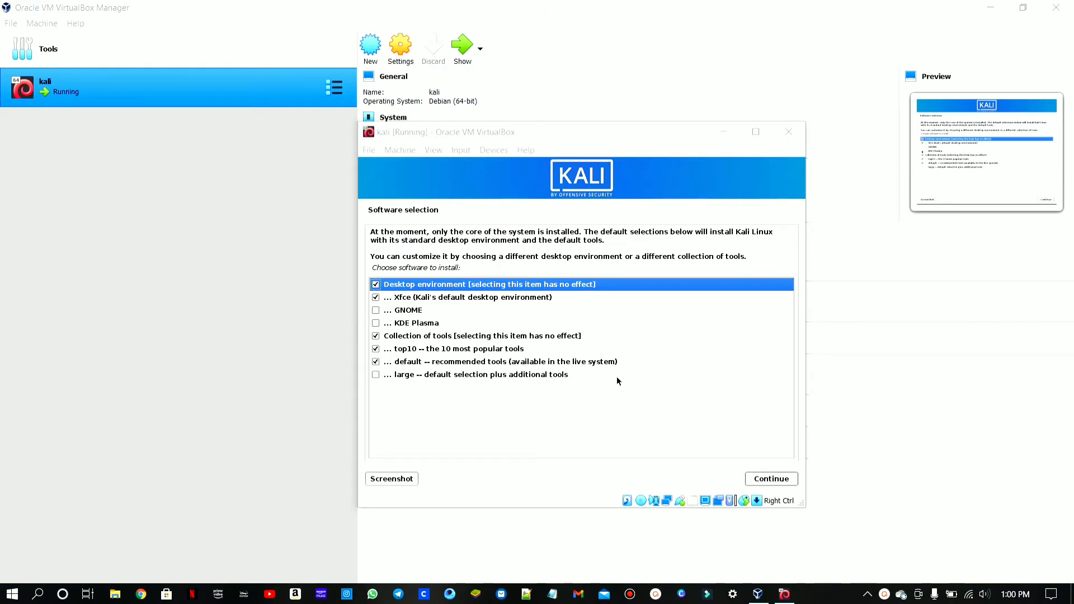
click(766, 479)
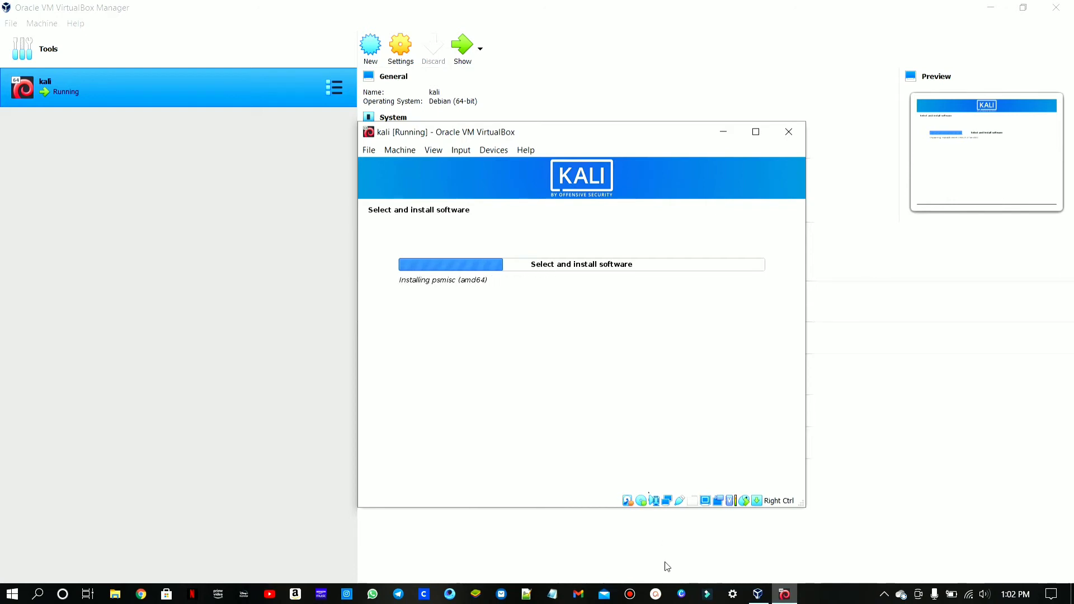
click(658, 594)
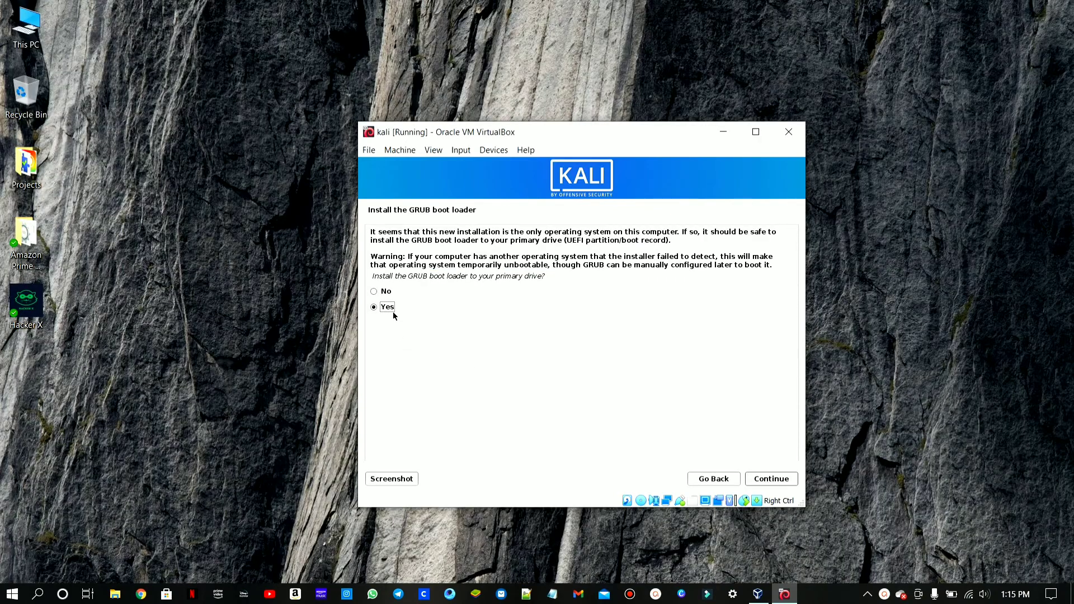
- Install the GRUB boot loader to the primary drive on the /dev/sda device
click(767, 482)
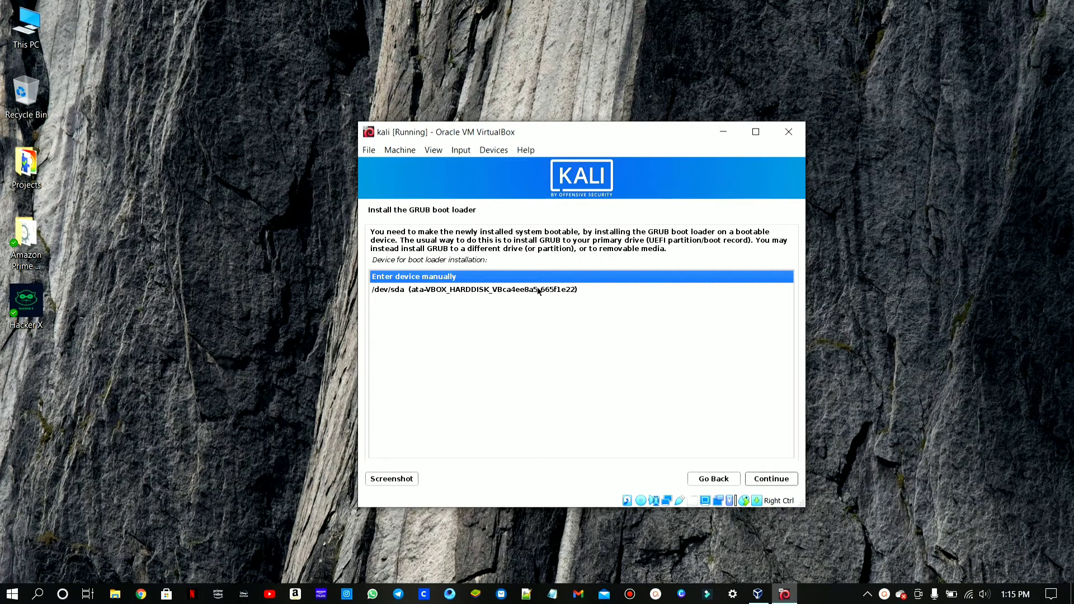
key(Down)
click(789, 480)
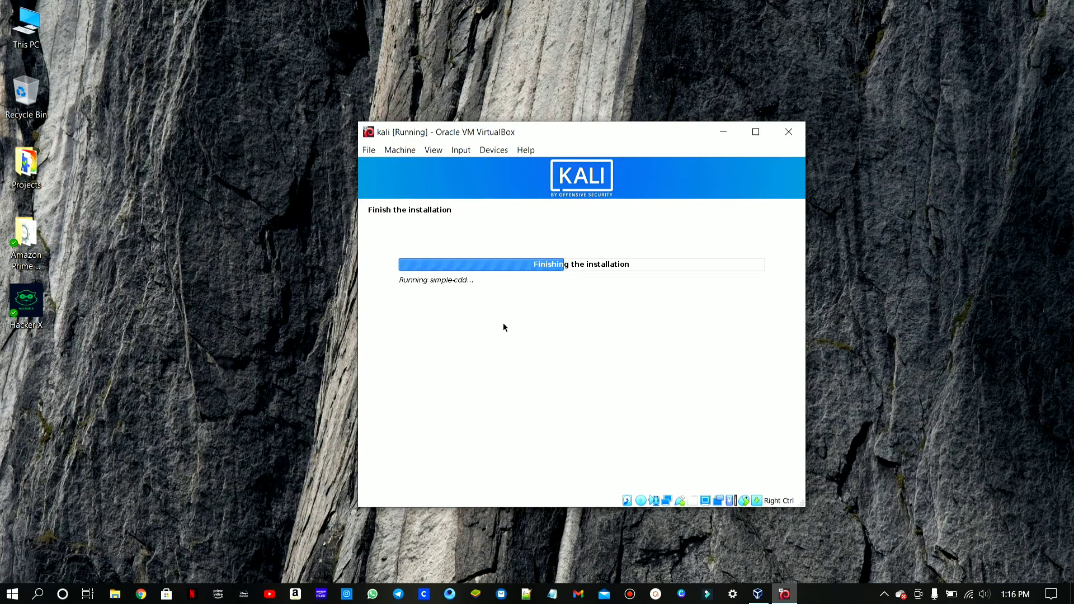
right_click(858, 280)
click(894, 325)
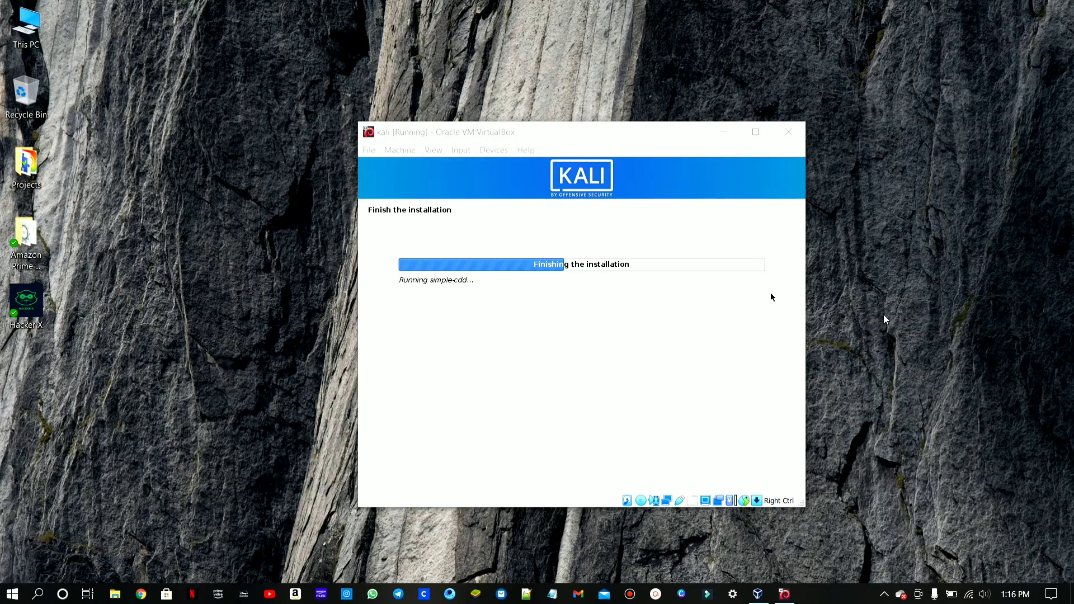
right_click(864, 291)
click(895, 339)
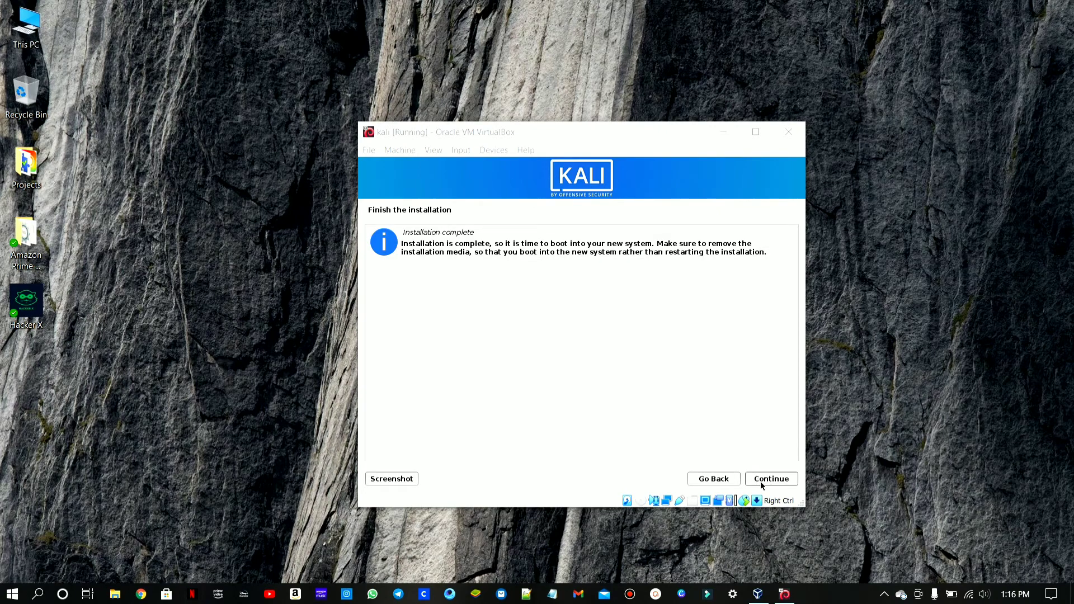
- Finish the installation and boot into the new Kali GNU/Linux system, allowing VirtualBox to capture the mouse
click(760, 480)
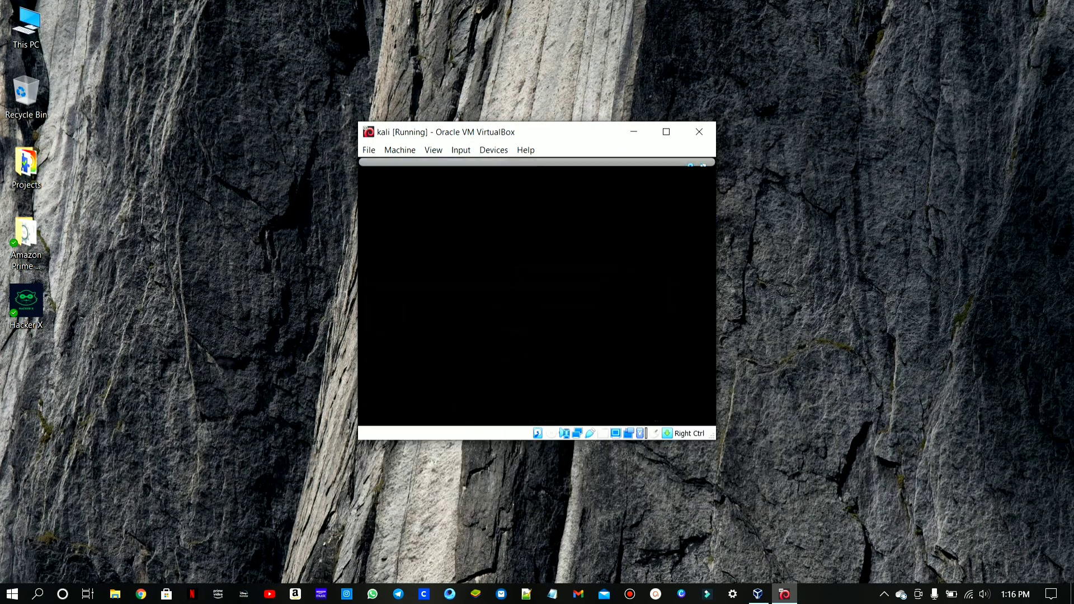
click(690, 169)
click(526, 235)
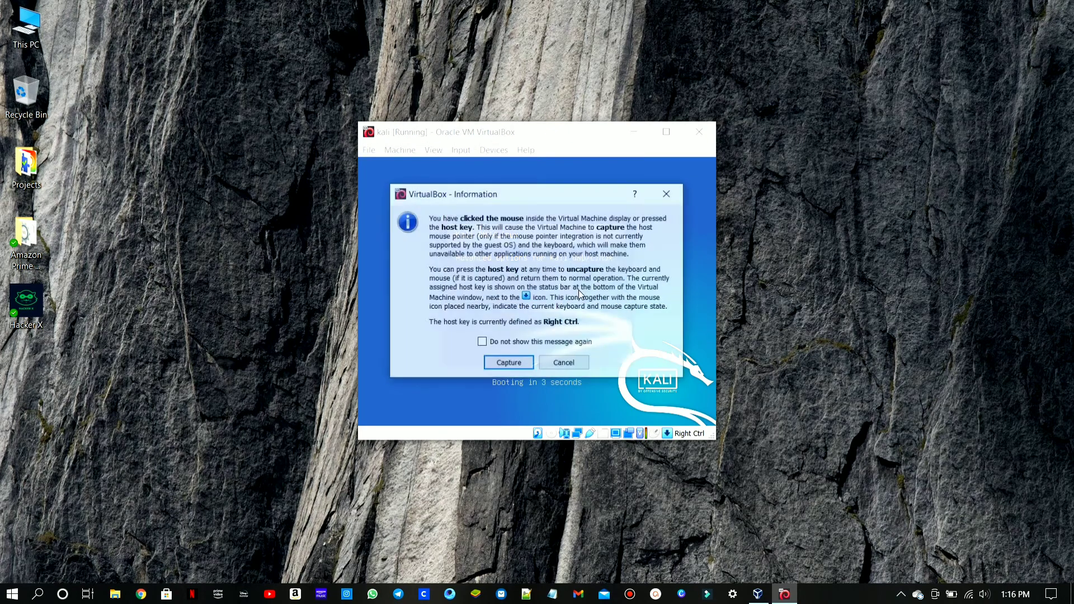
click(518, 347)
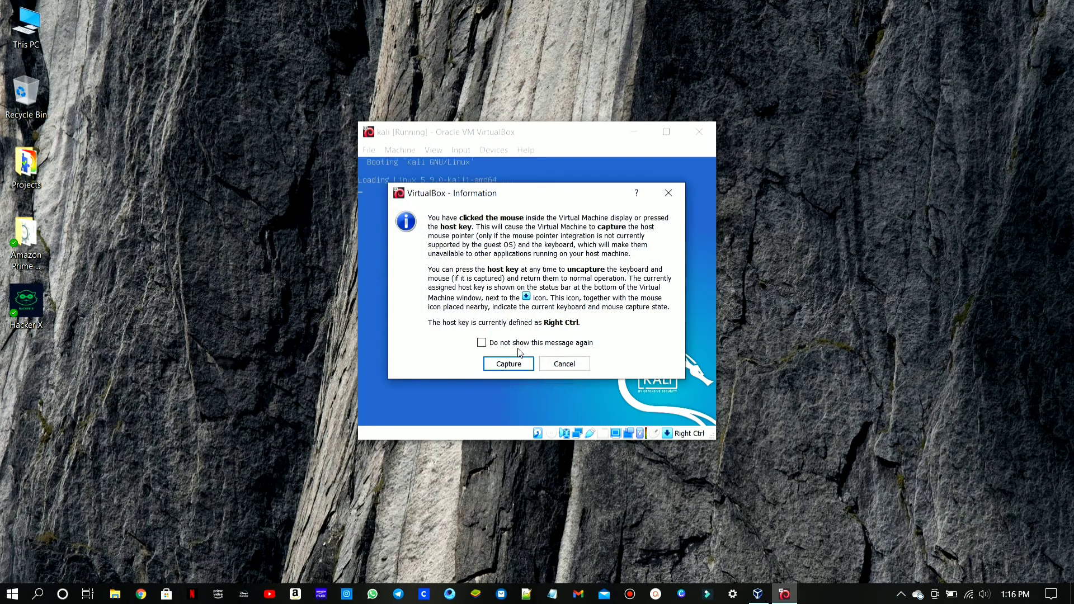
click(515, 363)
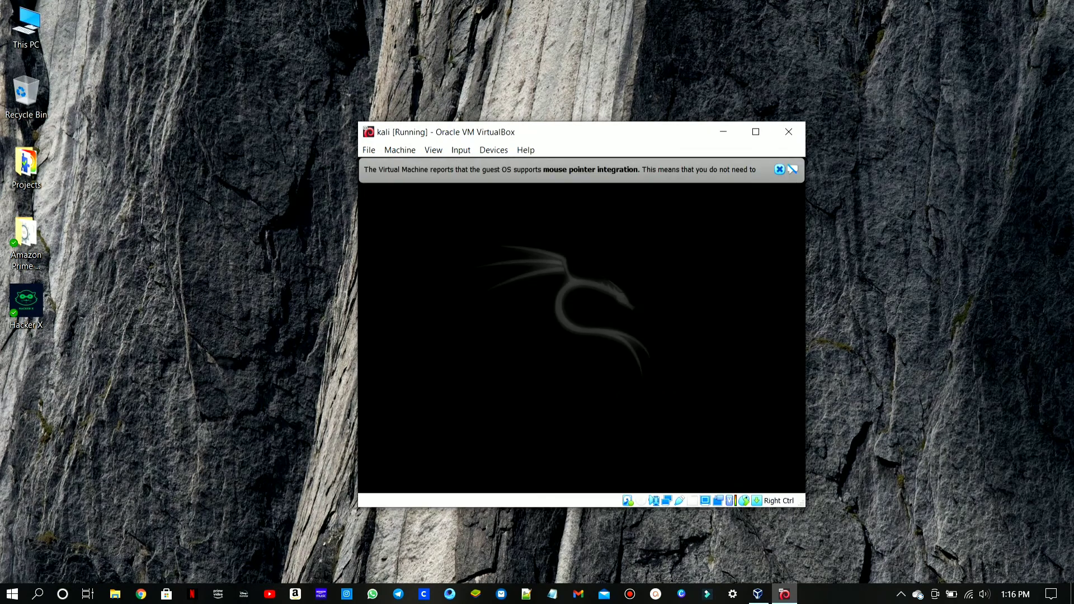
- Maximize the running kali machine's window and dismiss the mouse pointer integration notification
click(756, 132)
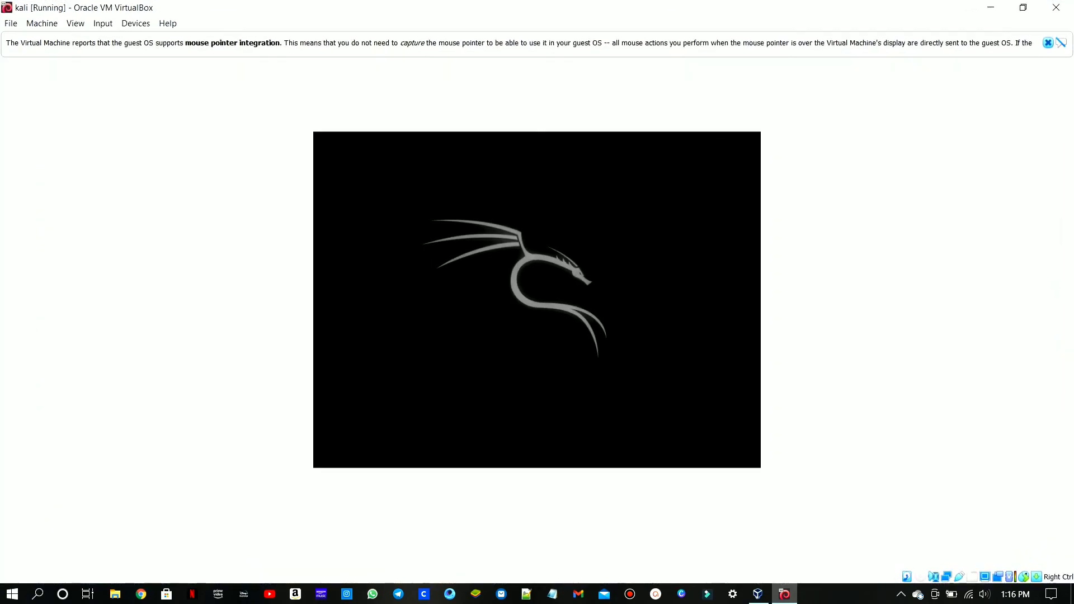
click(1048, 42)
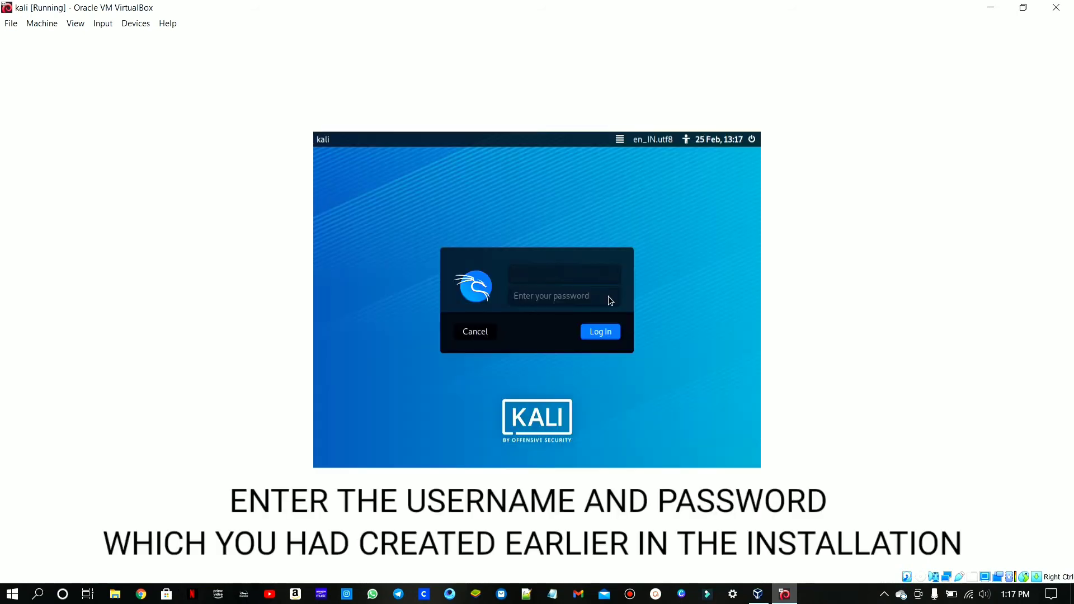
- Log in to Kali as professor with the account password, and restore and re-maximize the virtual machine's window to refit the display
text(professor)
key(Tab)
text(••••••••••)
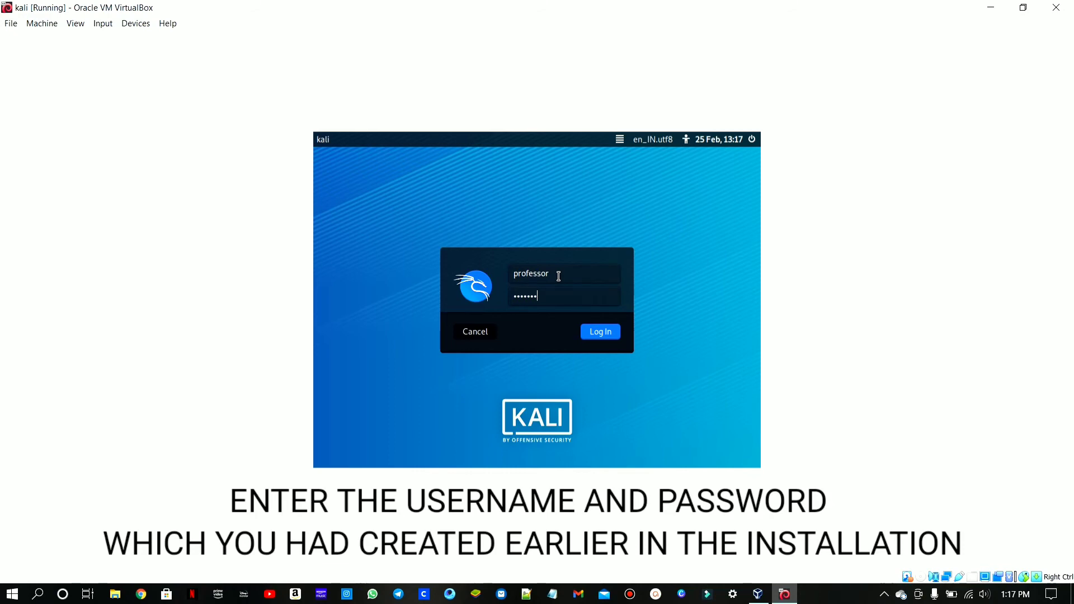
key(Return)
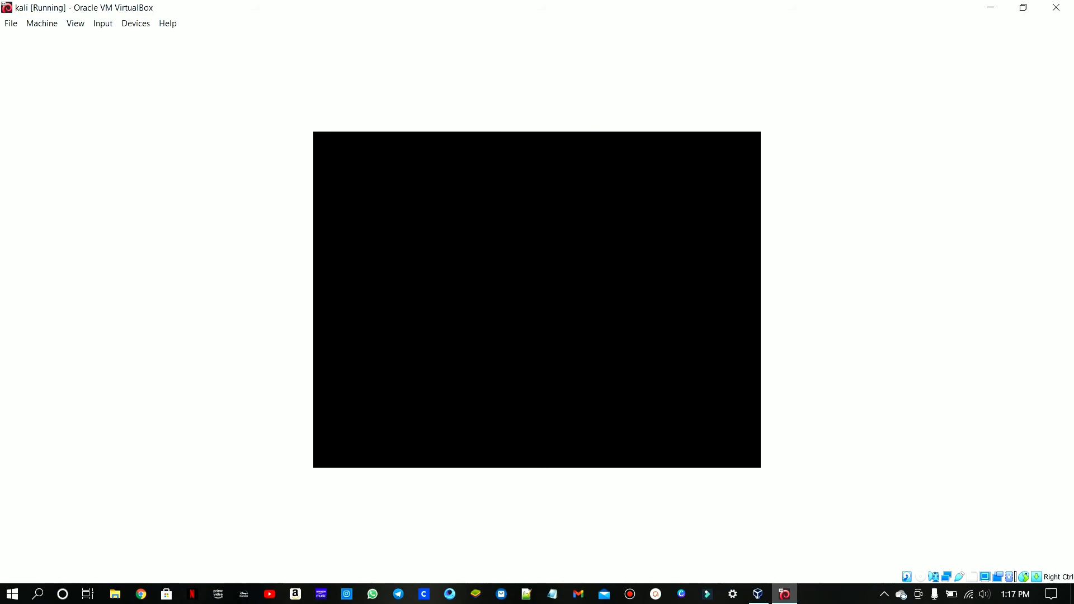
click(1025, 7)
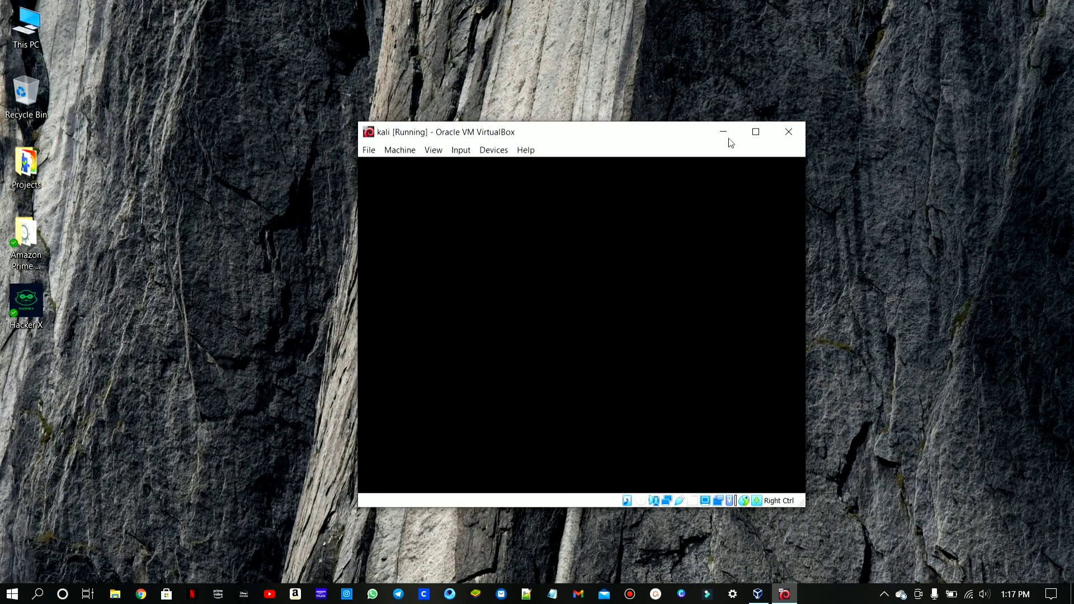
click(757, 133)
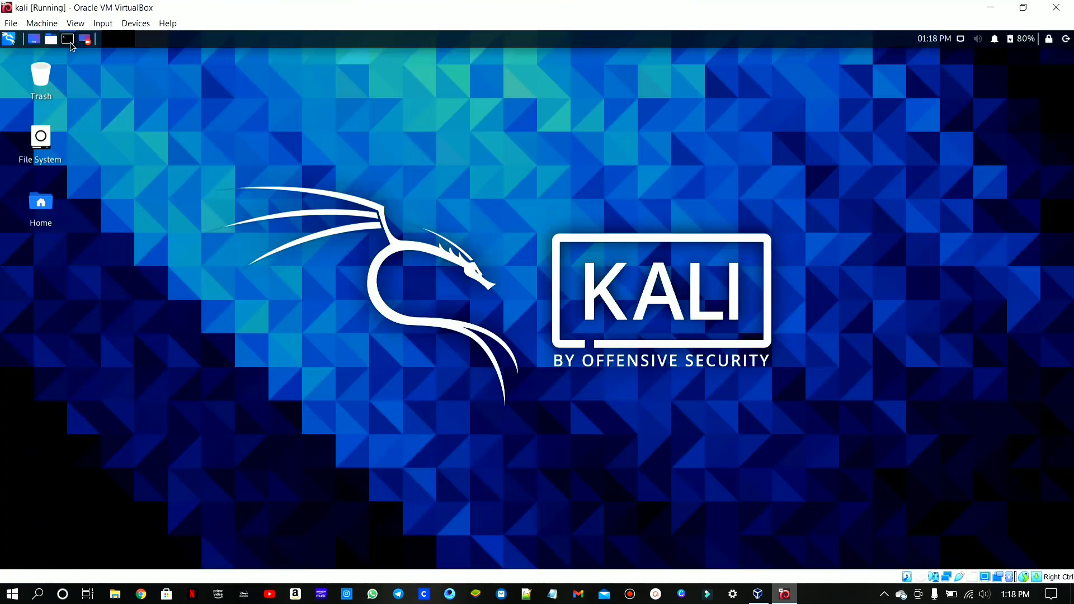
- Check the current user by running whoami in a terminal, and close the terminal
click(74, 42)
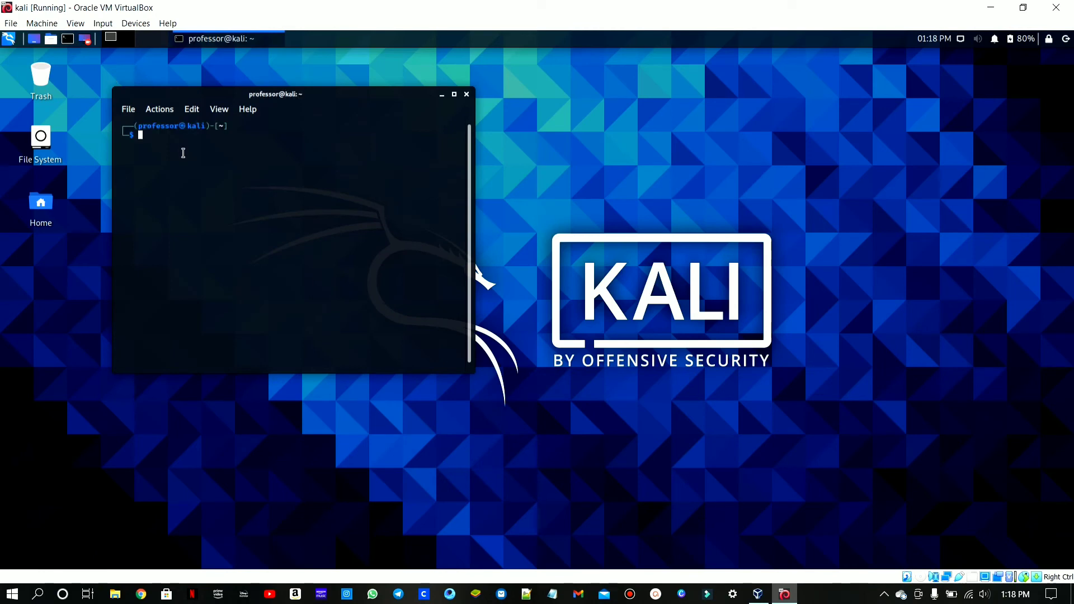
text(whoami)
key(Return)
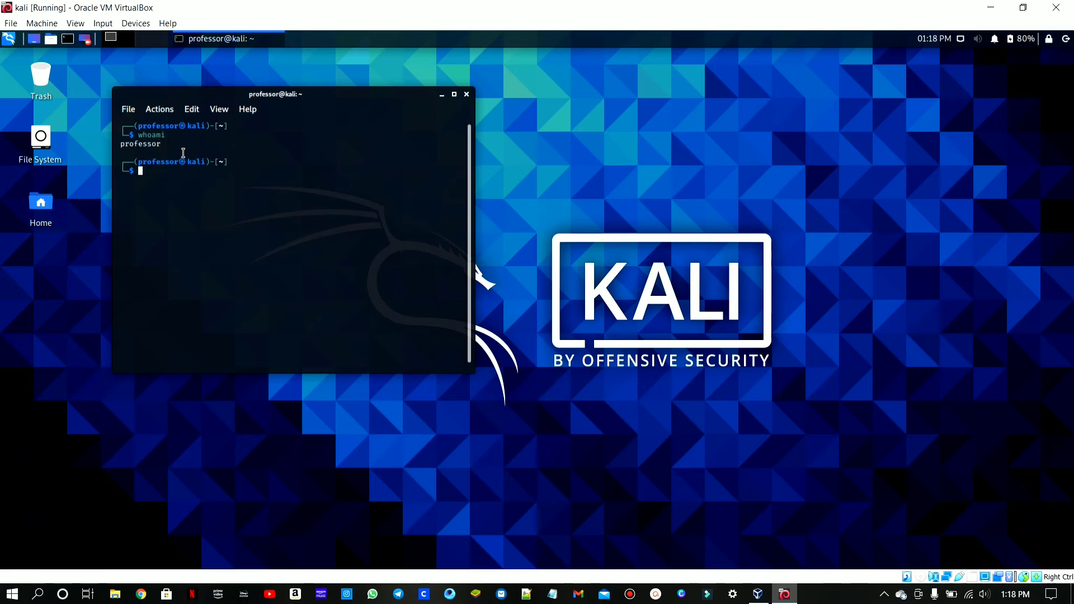
click(466, 95)
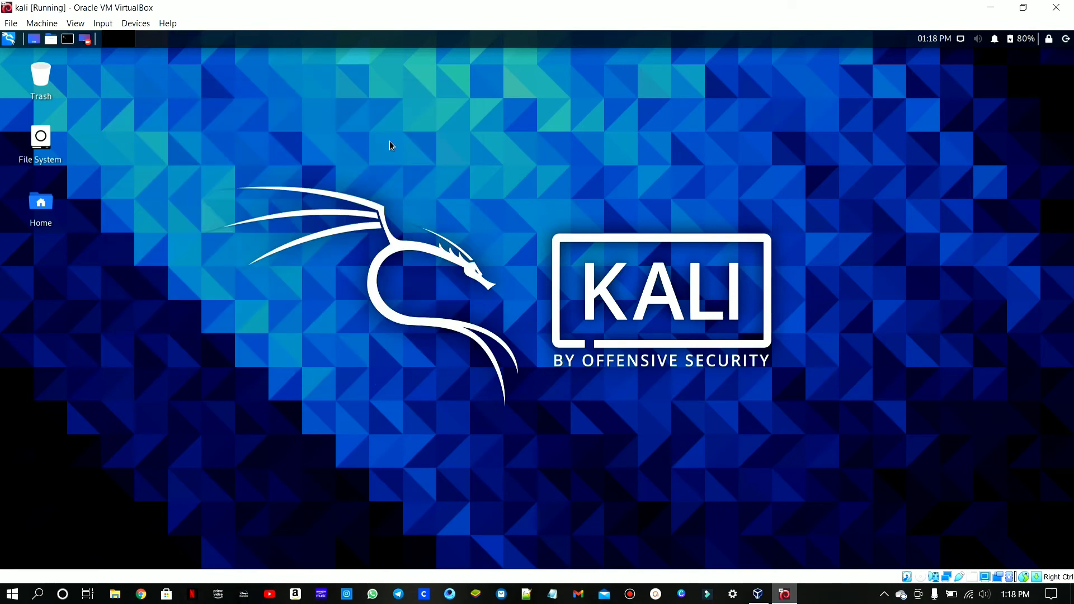
right_click(527, 162)
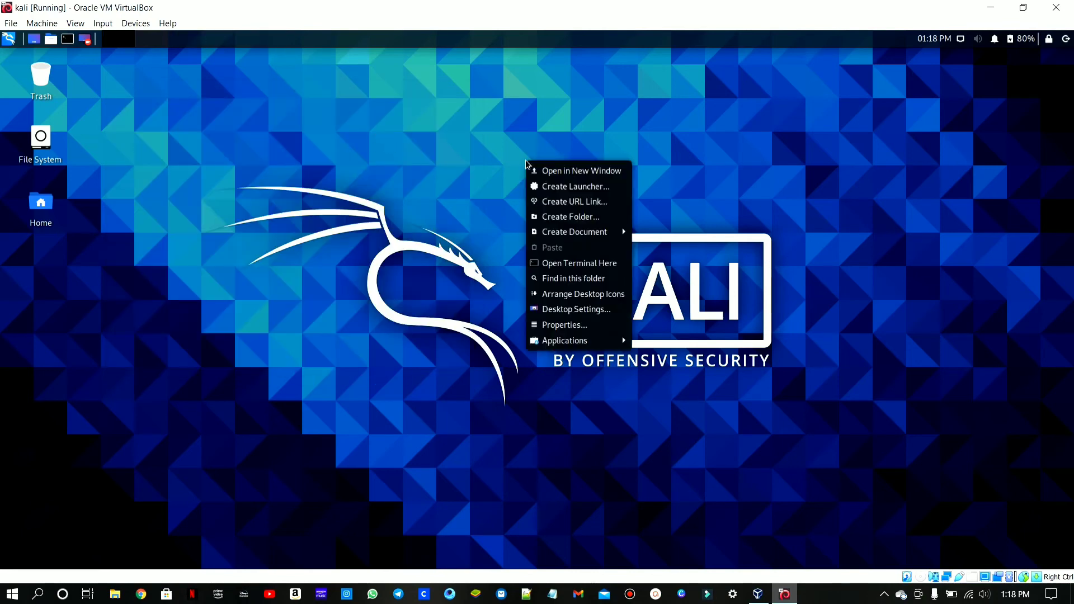
click(464, 147)
key(Up)
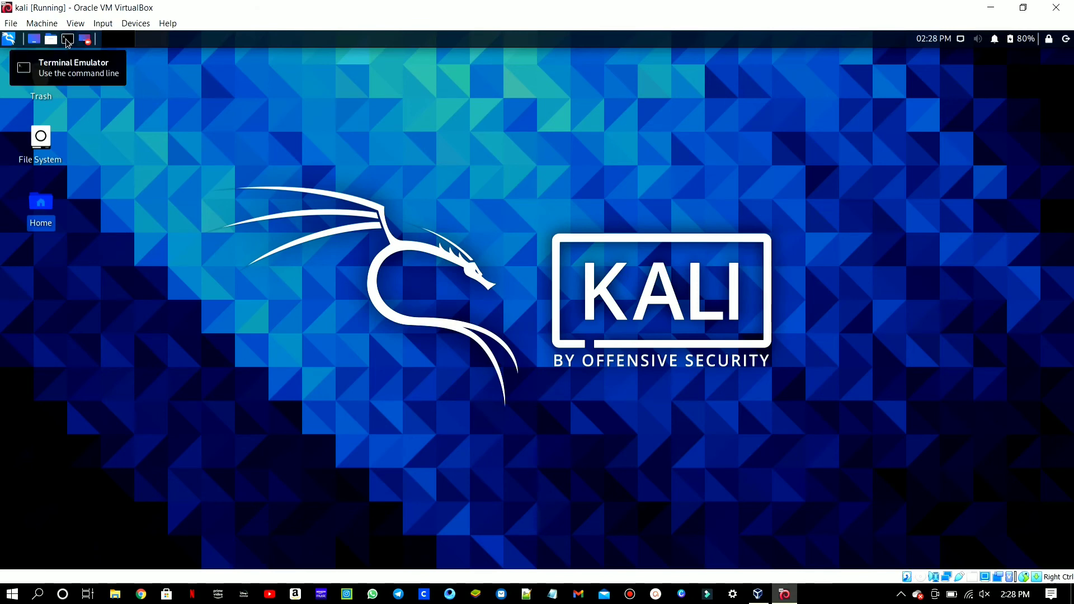
- Open a maximized terminal and run whoami to check which account is active
click(67, 40)
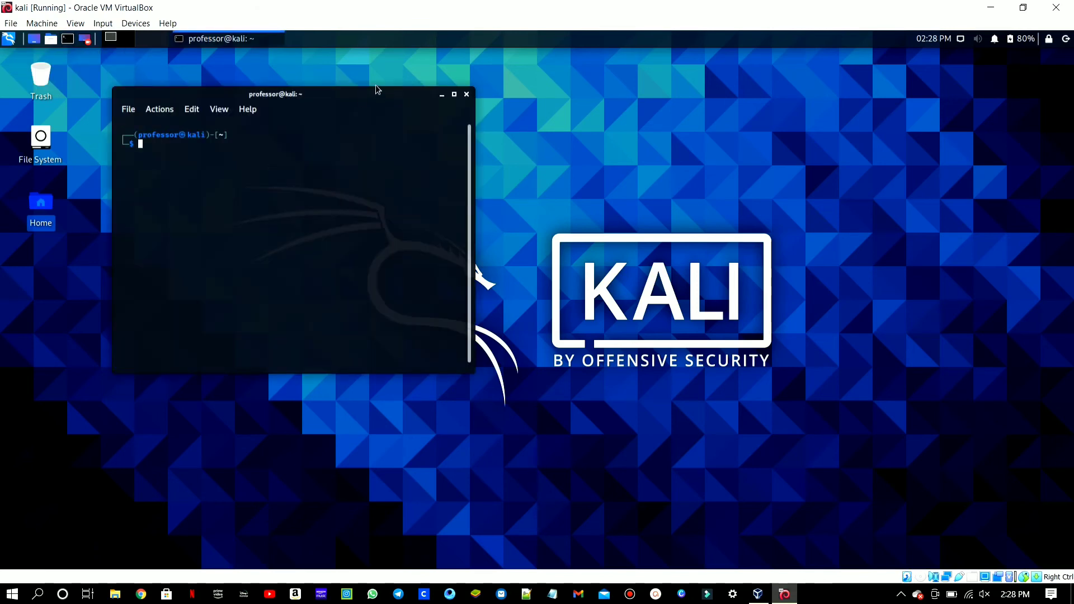
drag(369, 94, 503, 118)
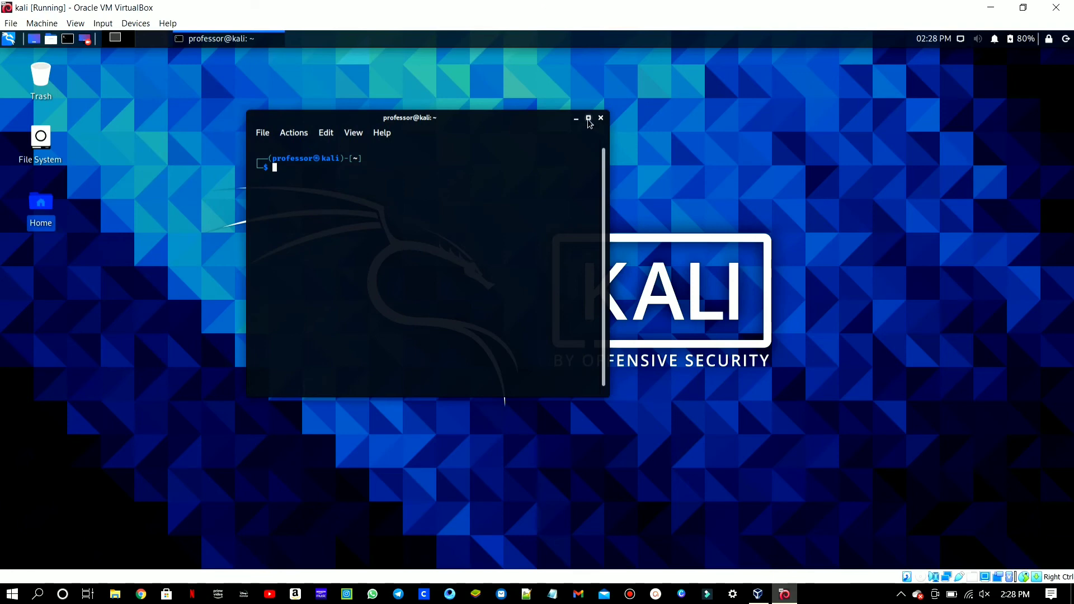
click(588, 119)
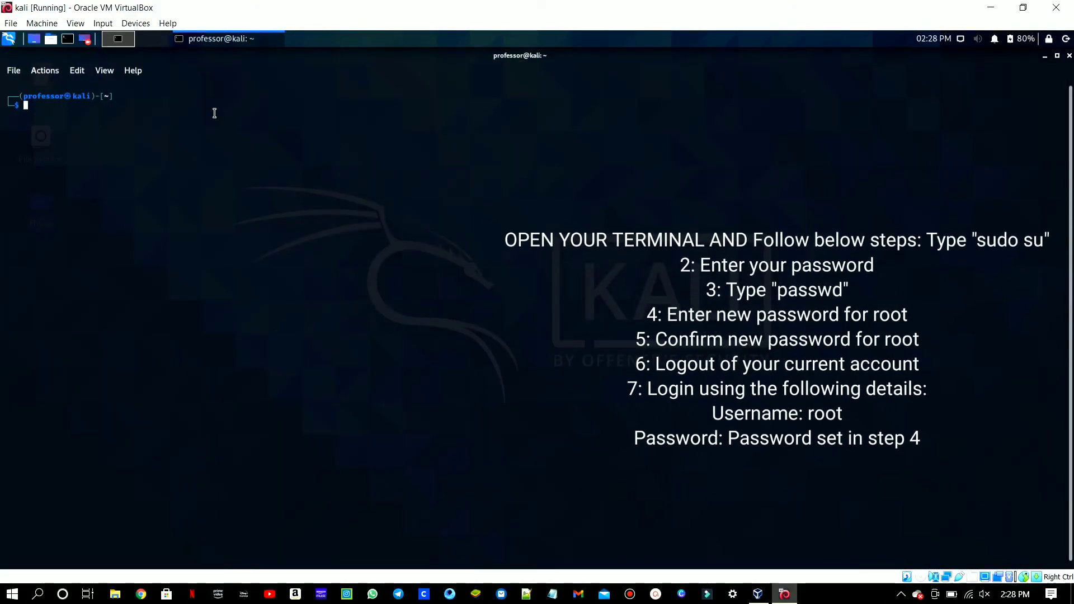
text(whoami)
key(Return)
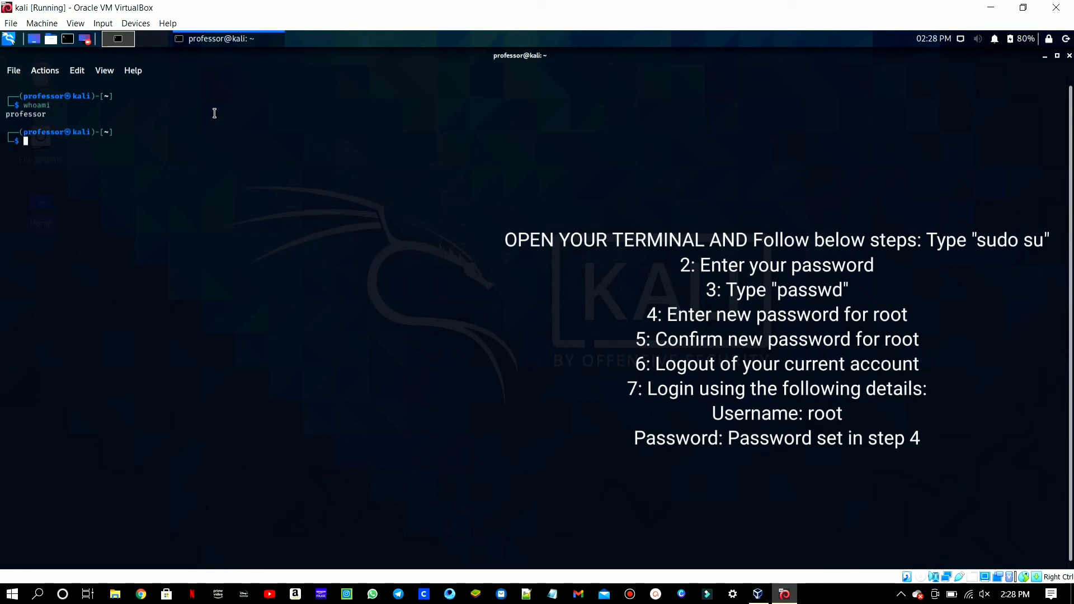
- Switch to a root shell with sudo su, entering the account password
text(sudo su)
key(Return)
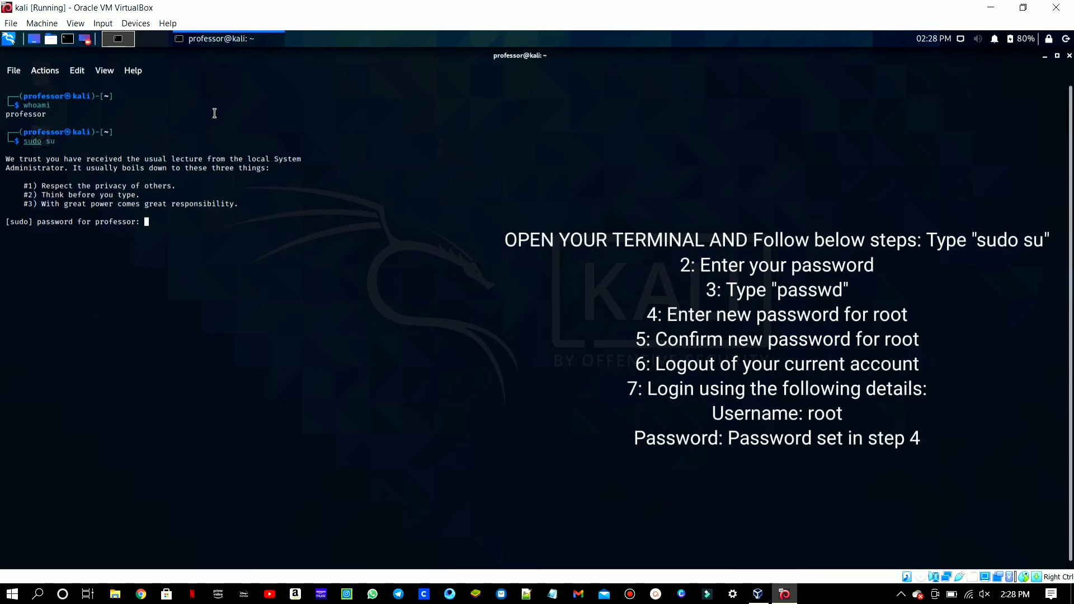
key(Return)
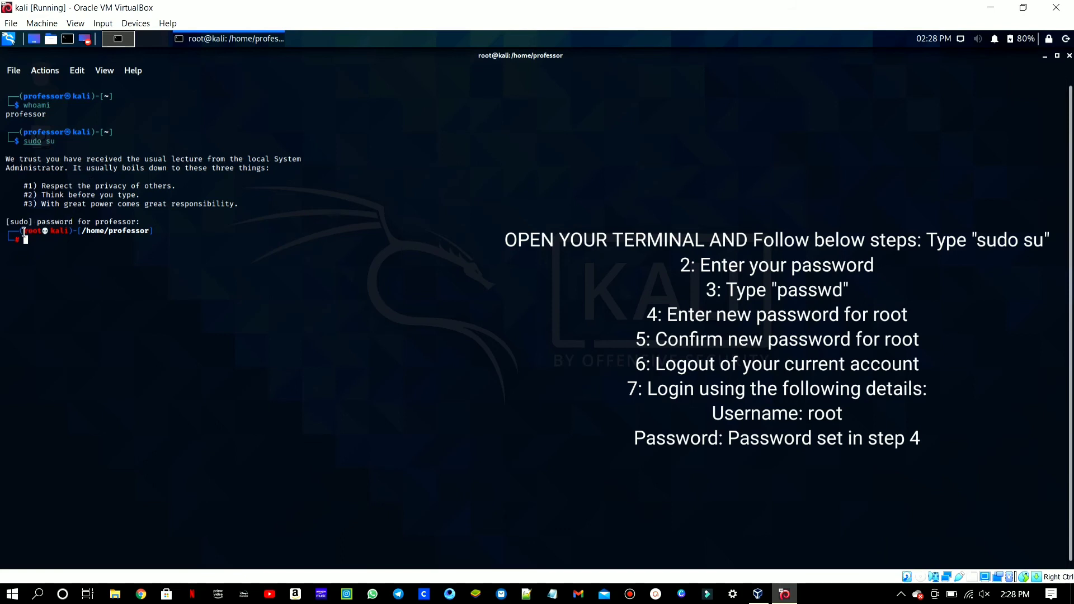
- Examine the root shell's prompt and run whoami to check the elevated user
drag(24, 231, 40, 235)
click(40, 235)
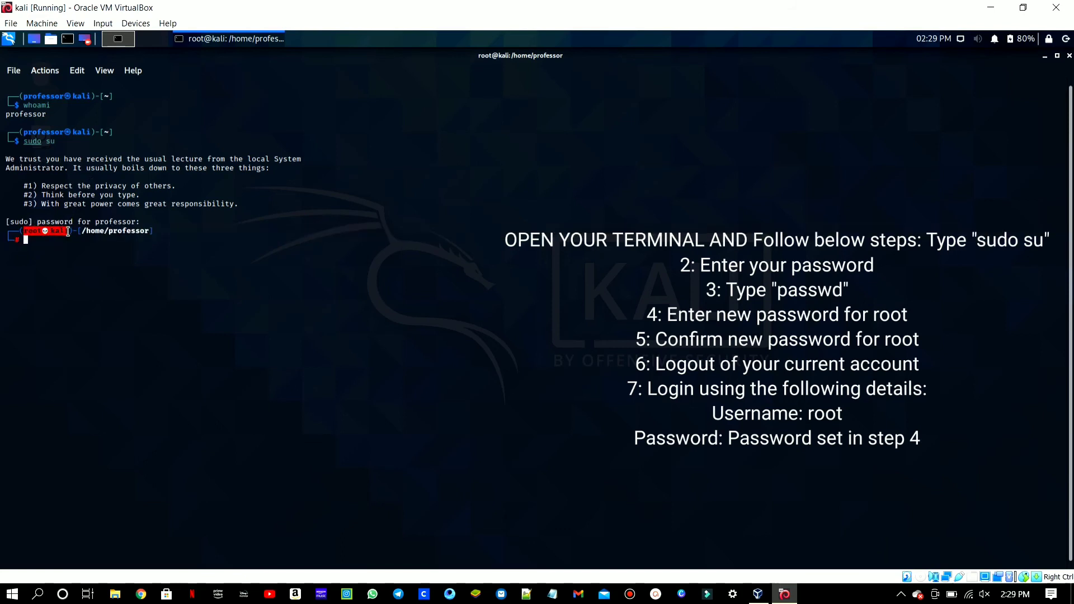
click(75, 237)
text(whoami)
key(Return)
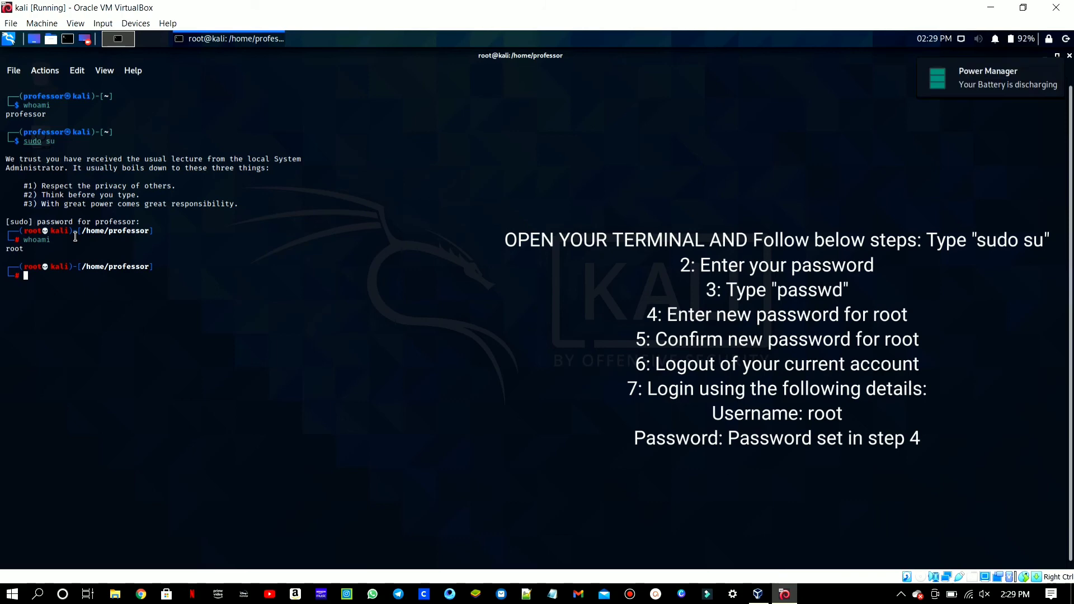
- Set a new root password with passwd, entering and retyping the new password
text(passwd)
key(Return)
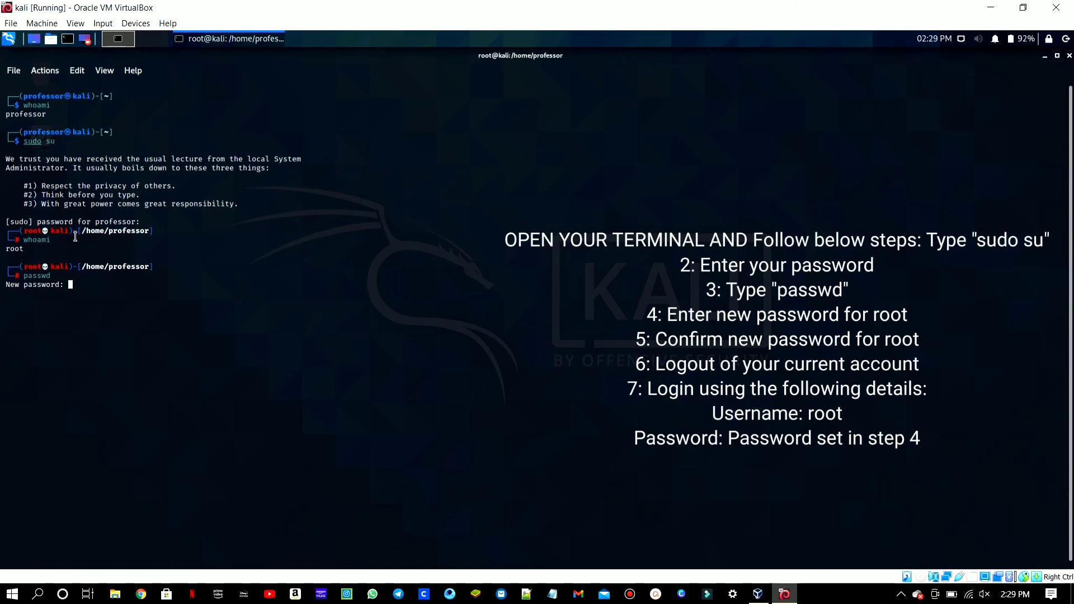
key(Return)
key(Return)
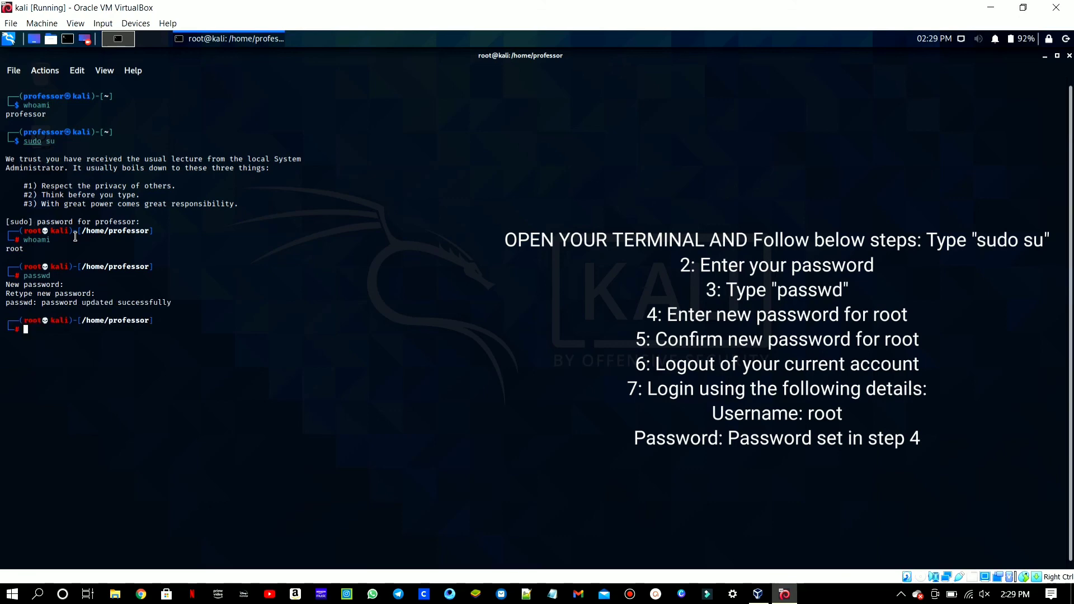
- Close the terminal and log out of the professor session
click(1069, 56)
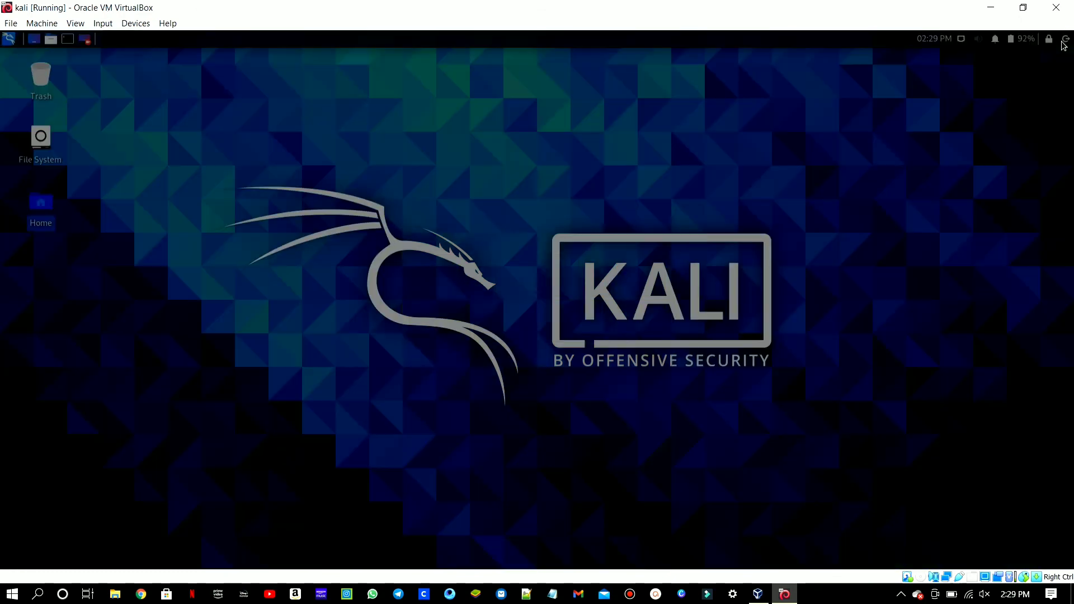
click(1064, 44)
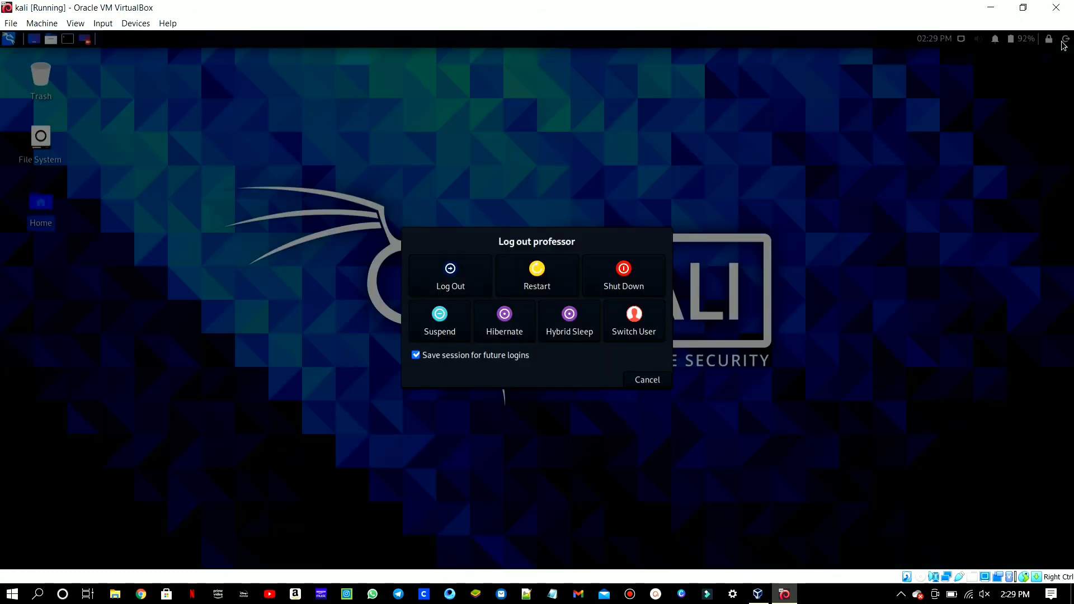
click(473, 279)
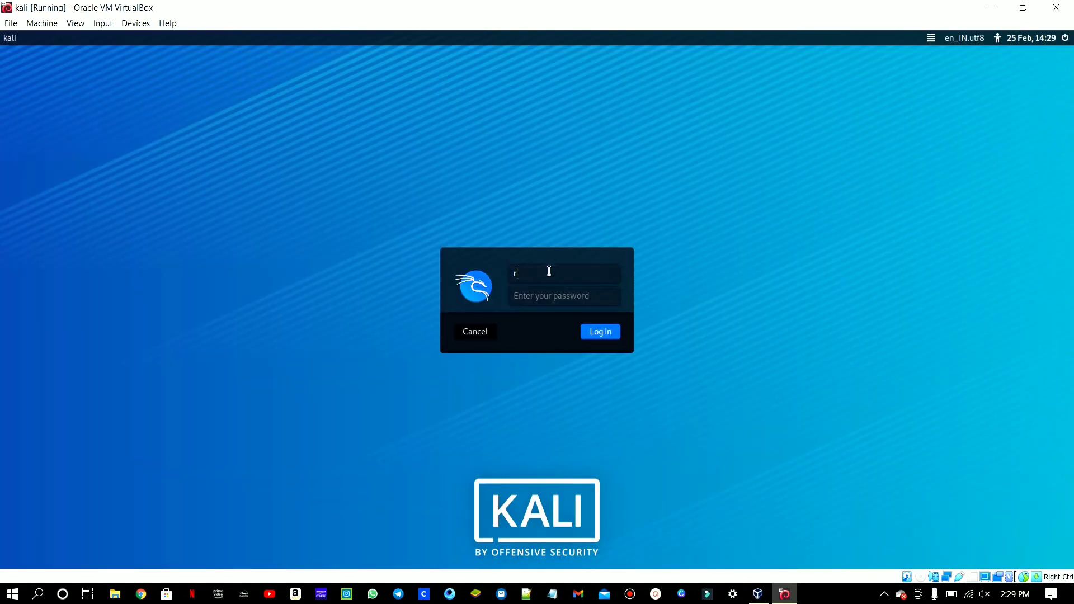
- Log in to Kali as root with the root password
text(oot)
click(526, 300)
text(to)
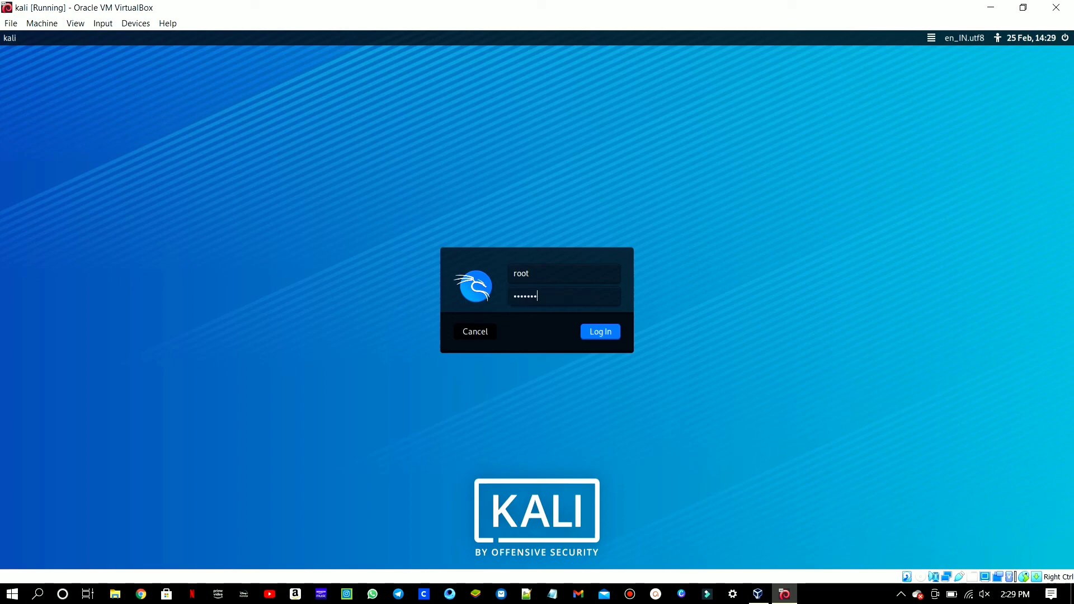
key(Return)
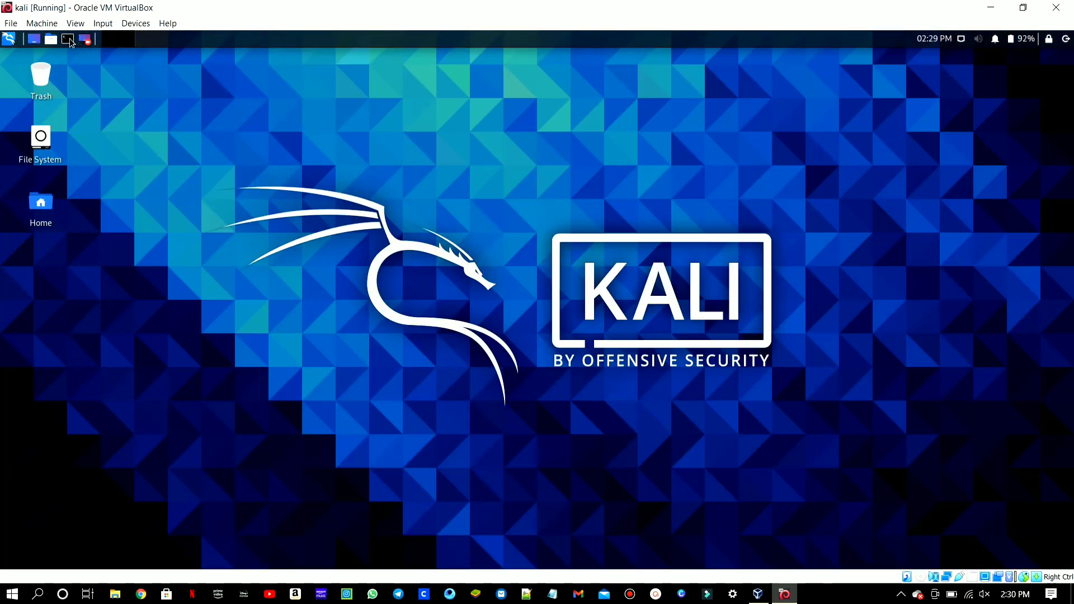
- Run whoami in a terminal to check the root session's user, and close the terminal
click(68, 39)
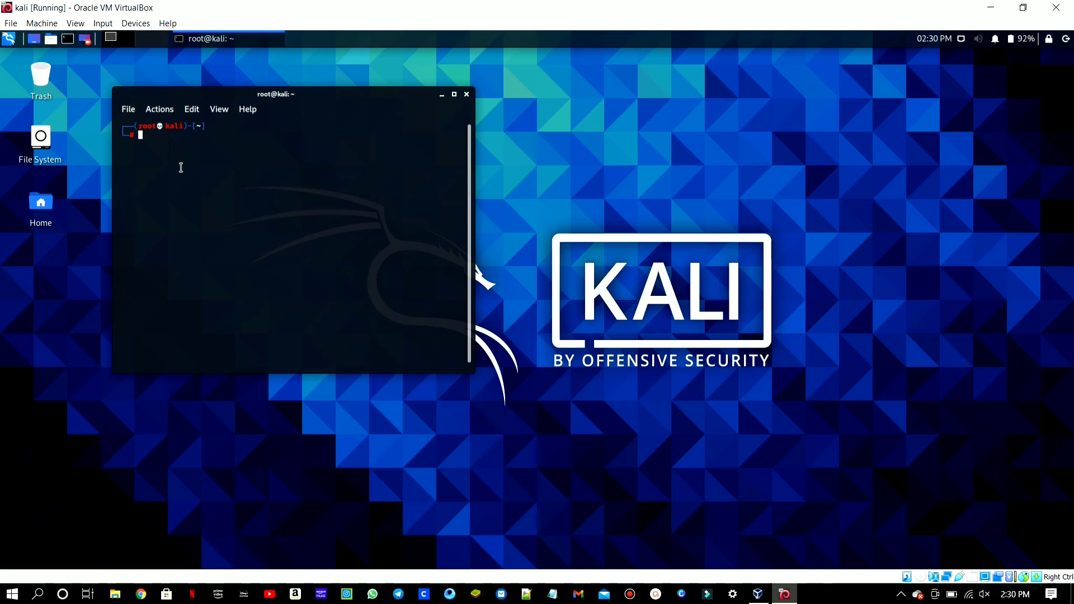
text(whoami)
key(Return)
click(465, 96)
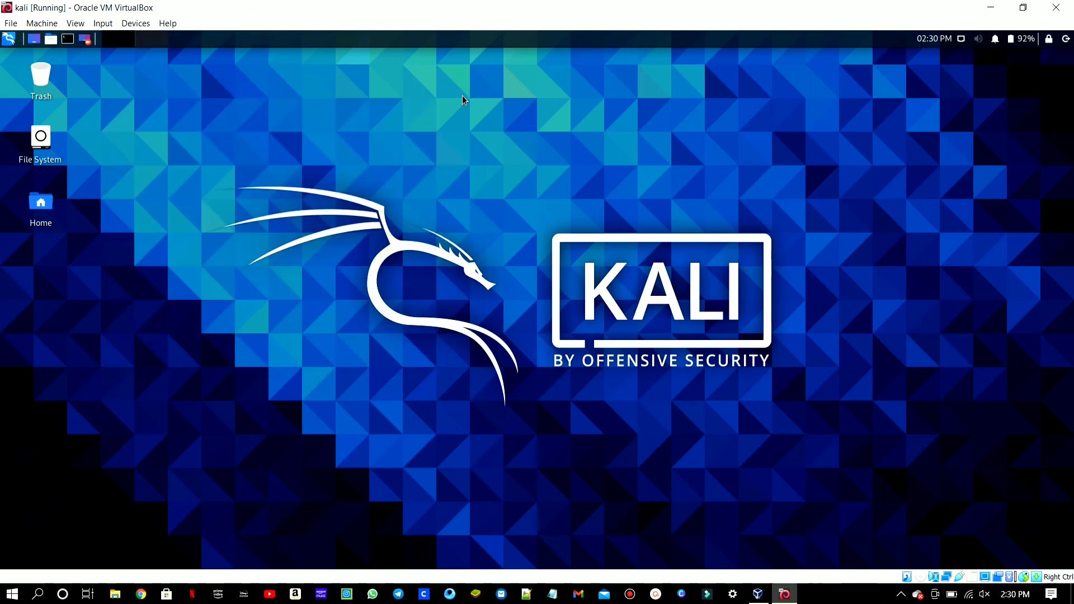